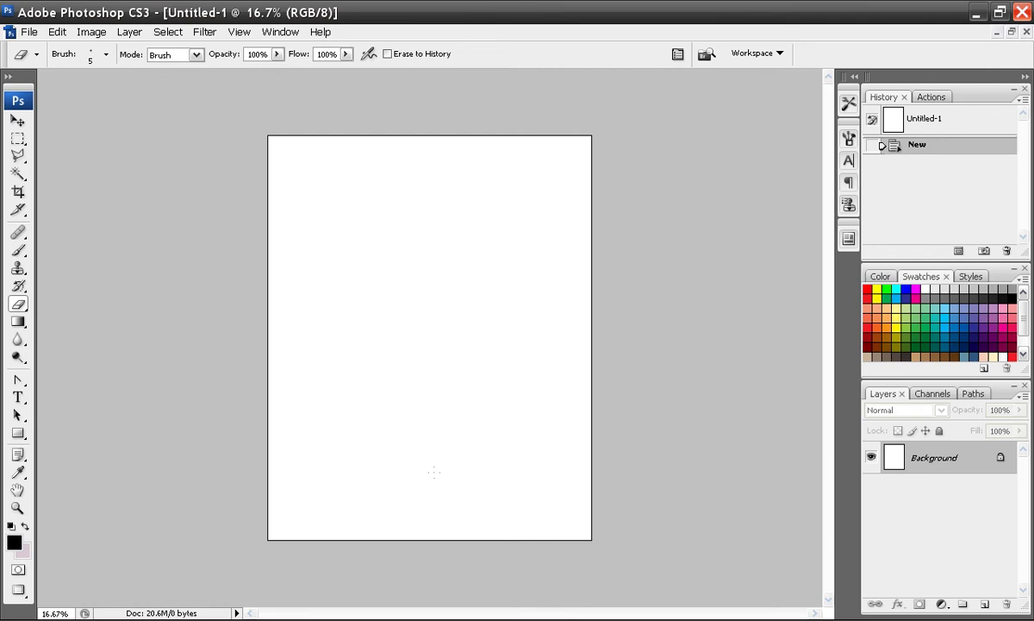
# Add a new layer and marquee-select two similar-sized comic panels side by side across the upper third of the page.
pyautogui.click(18, 138)
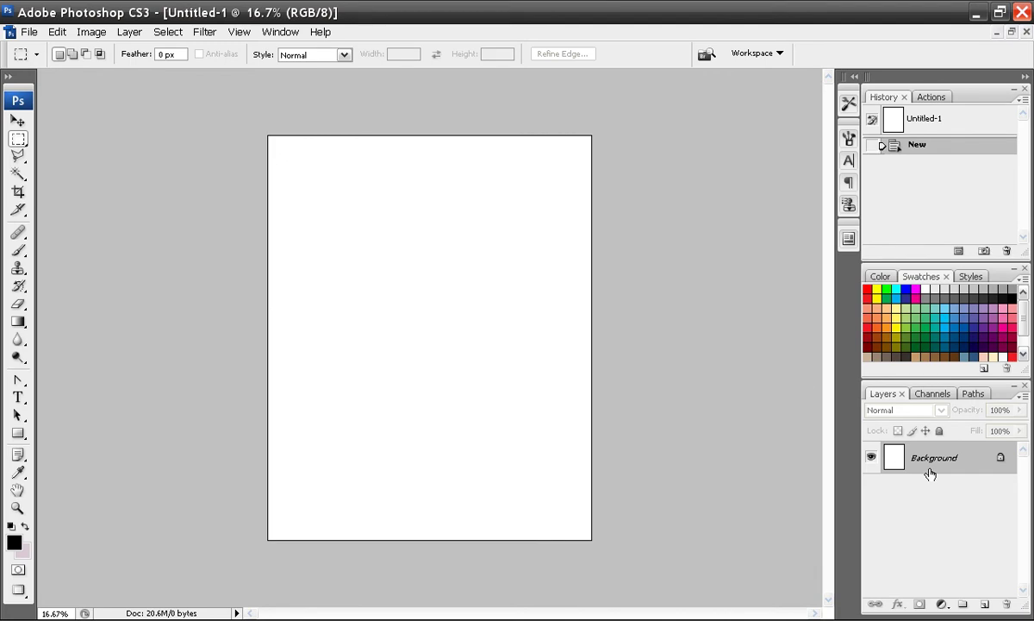
pyautogui.click(982, 604)
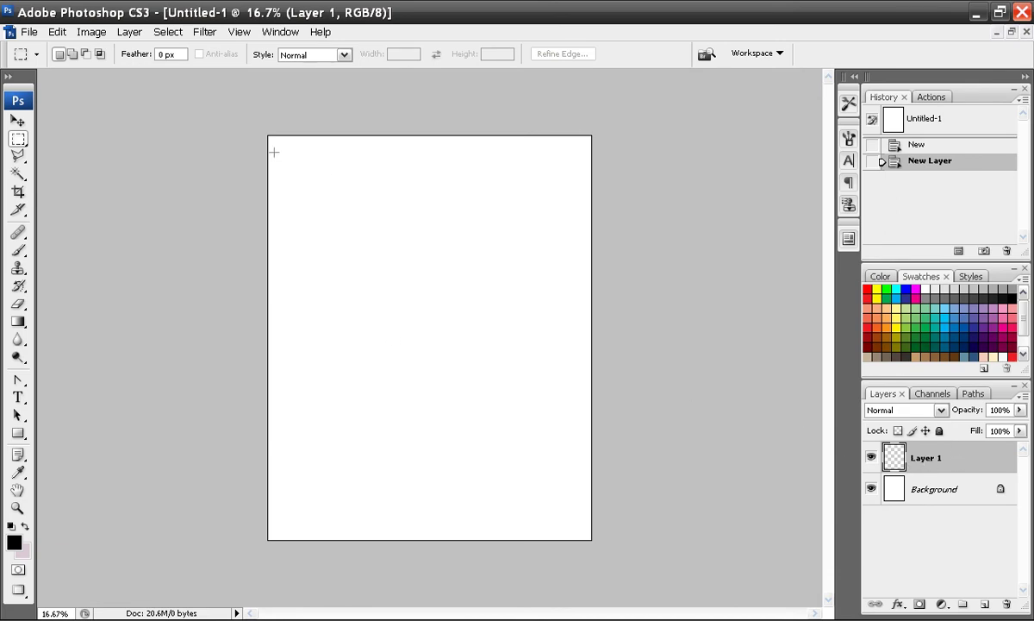
pyautogui.moveTo(278, 148); pyautogui.dragTo(424, 282)
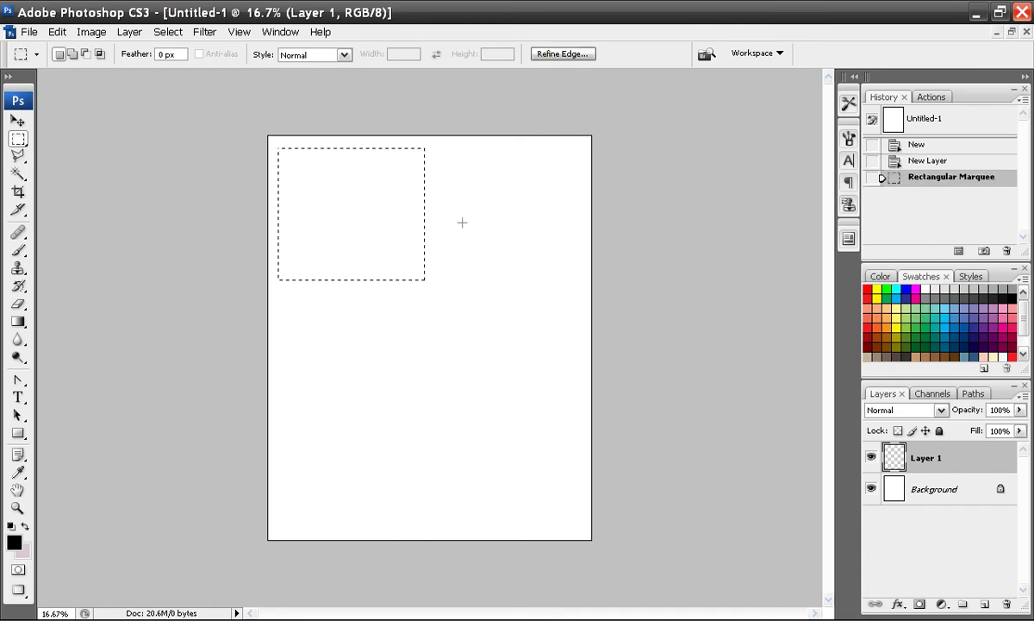
pyautogui.press('shift')
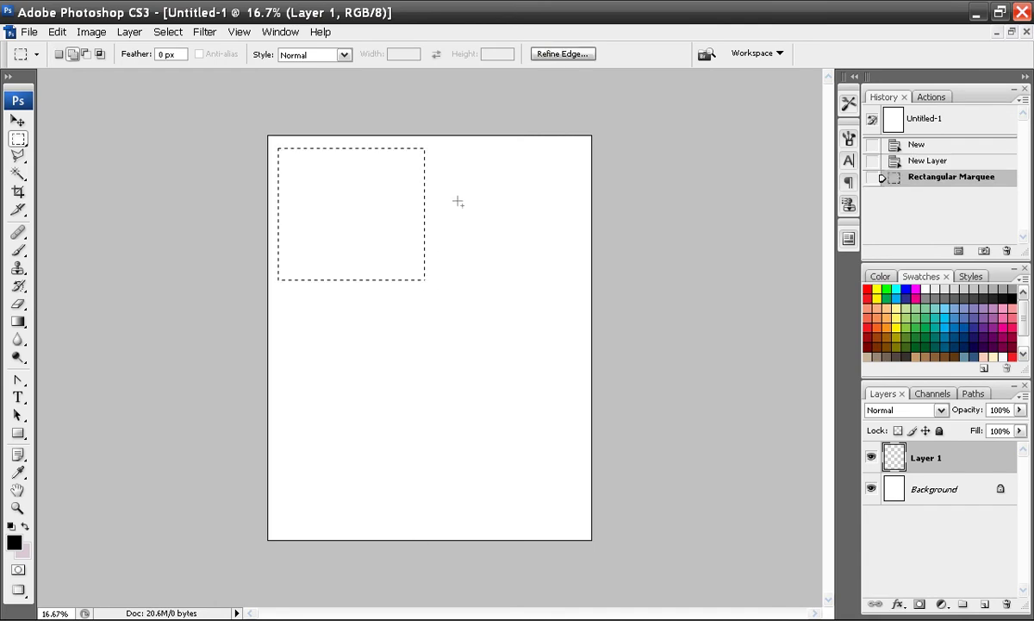
pyautogui.moveTo(433, 148); pyautogui.dragTo(439, 168)
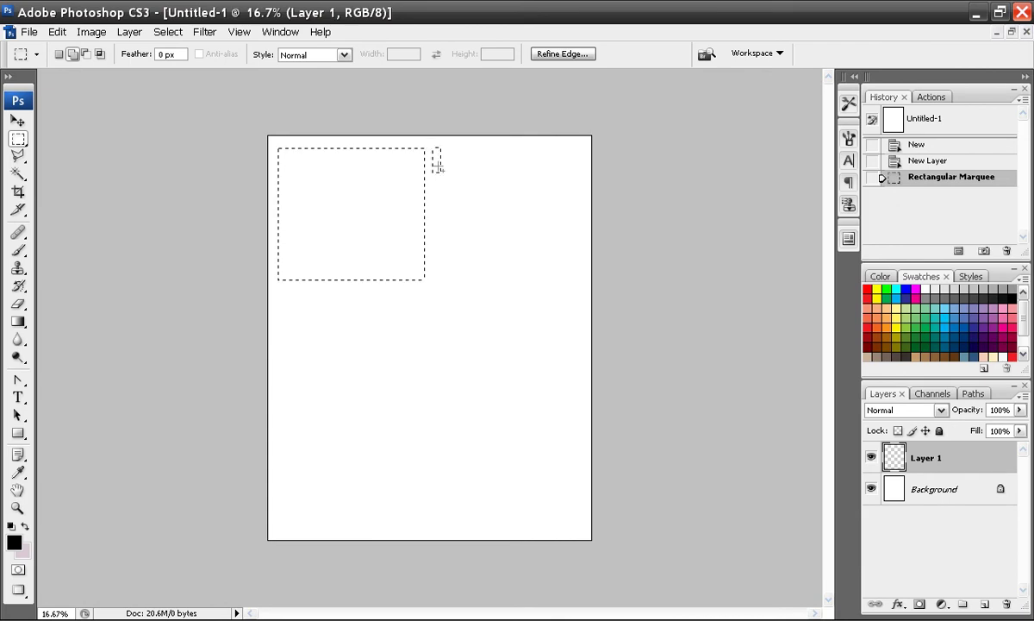
pyautogui.moveTo(469, 253); pyautogui.dragTo(581, 281)
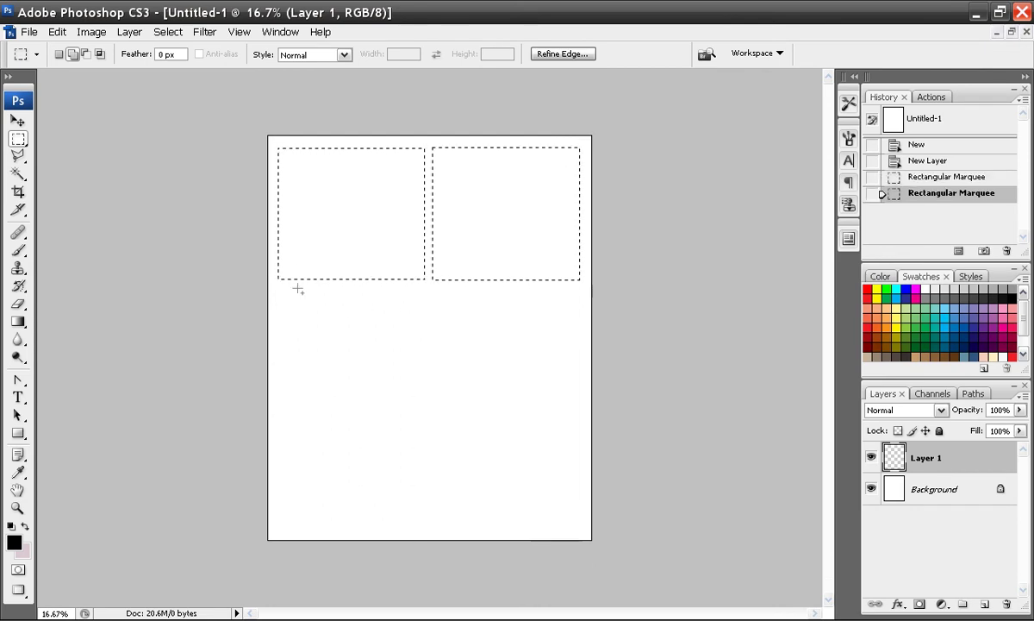
# Add a narrower and a wider panel in the middle row and one full-width panel along the page bottom to the selection.
pyautogui.moveTo(362, 339); pyautogui.dragTo(407, 391)
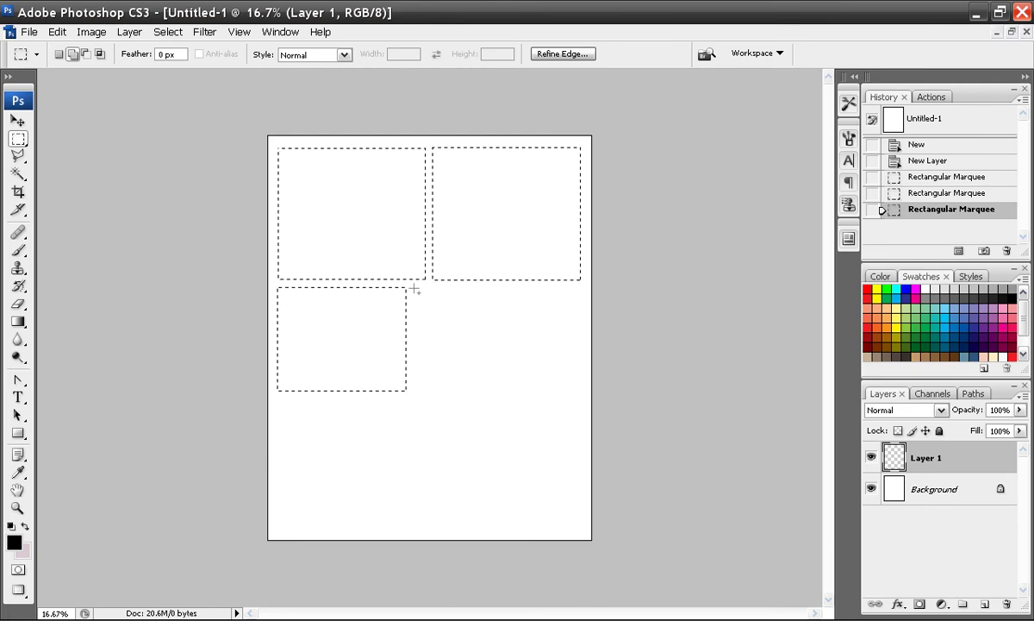
pyautogui.hotkey('ctrl', 'z')
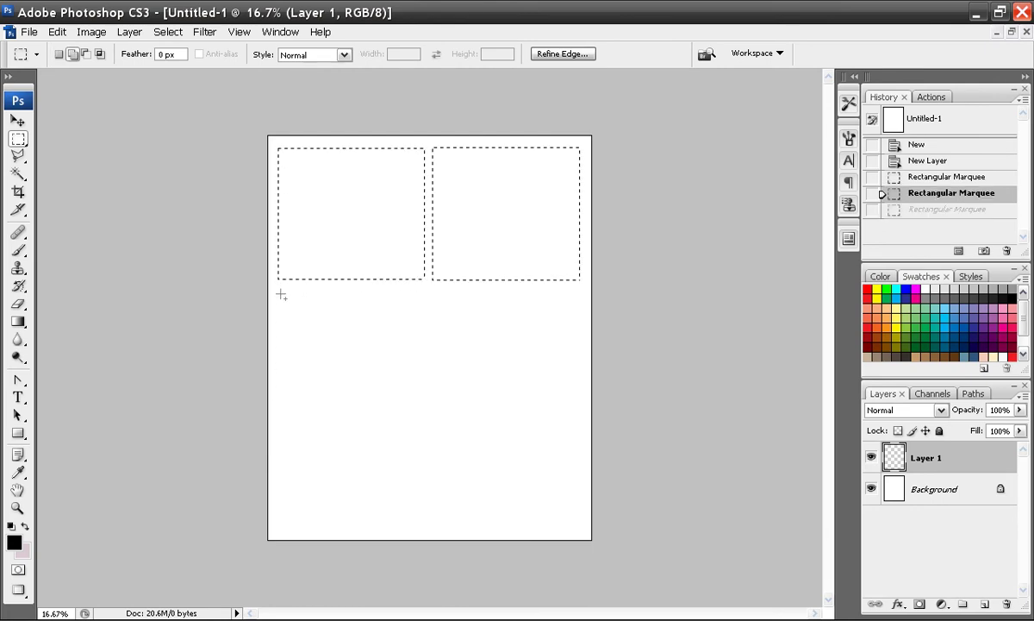
pyautogui.moveTo(419, 371)
pyautogui.mouseDown()
pyautogui.moveTo(425, 388)
pyautogui.moveTo(406, 422)
pyautogui.mouseUp()
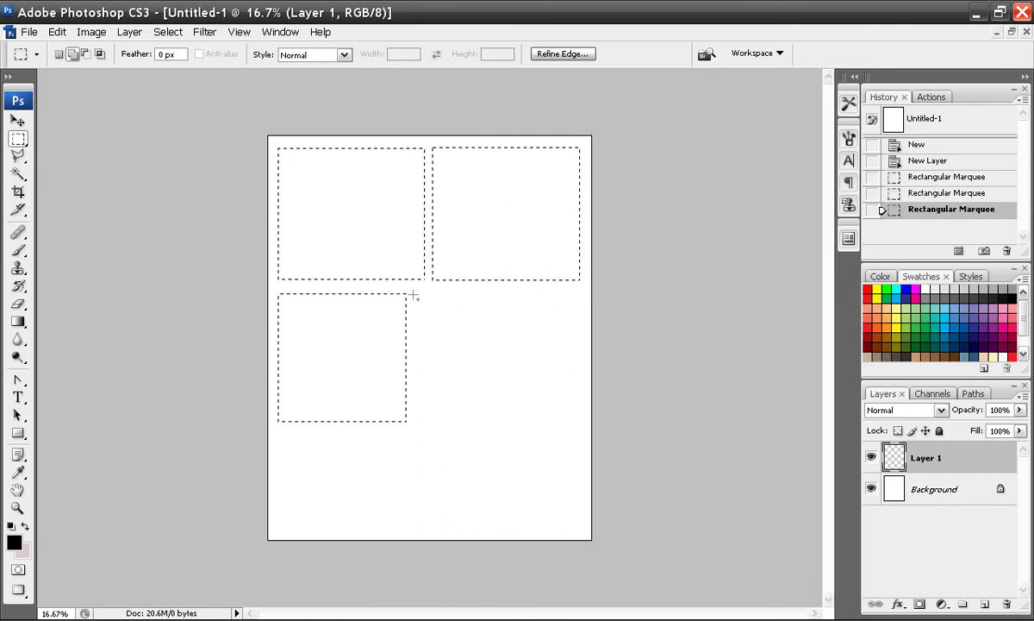
pyautogui.moveTo(466, 376)
pyautogui.mouseDown()
pyautogui.moveTo(513, 411)
pyautogui.moveTo(579, 421)
pyautogui.mouseUp()
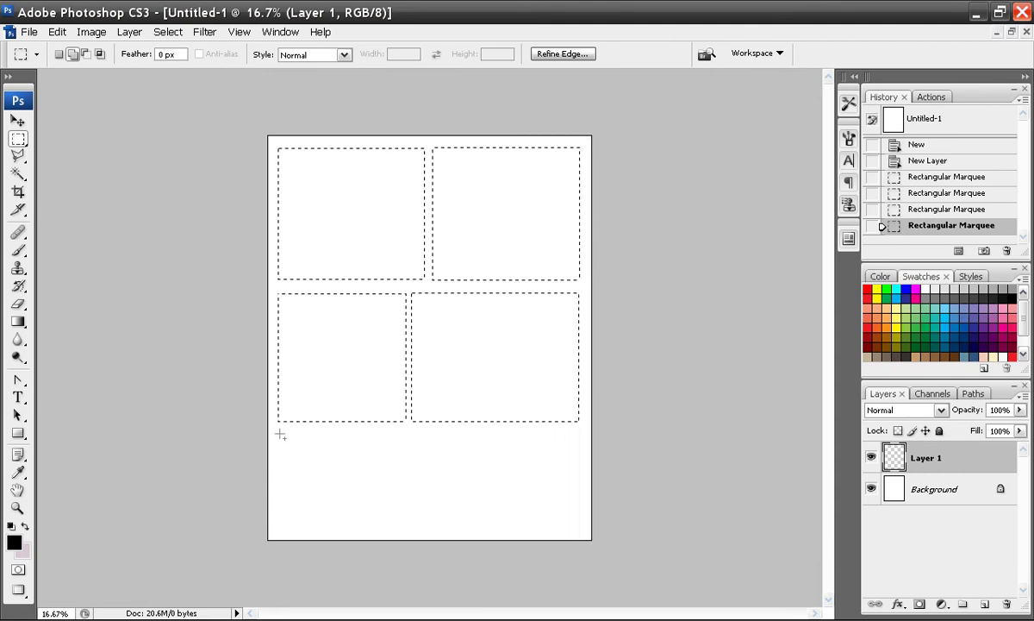
pyautogui.moveTo(279, 433); pyautogui.dragTo(579, 524)
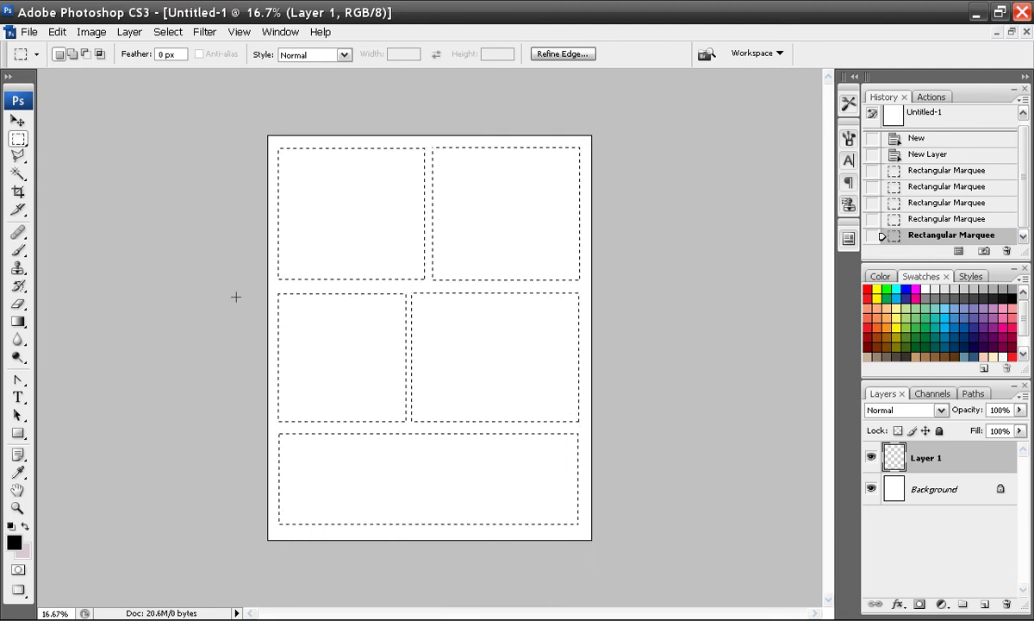
# Stroke the five selected panels with a black outline 3 px wide and clear the selection.
pyautogui.click(57, 31)
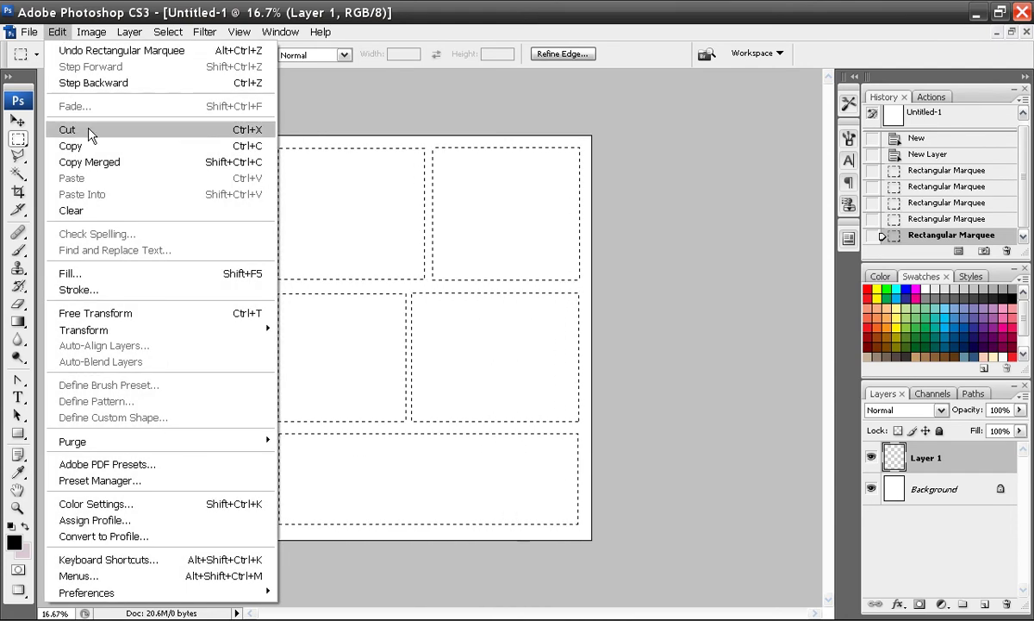
pyautogui.click(86, 293)
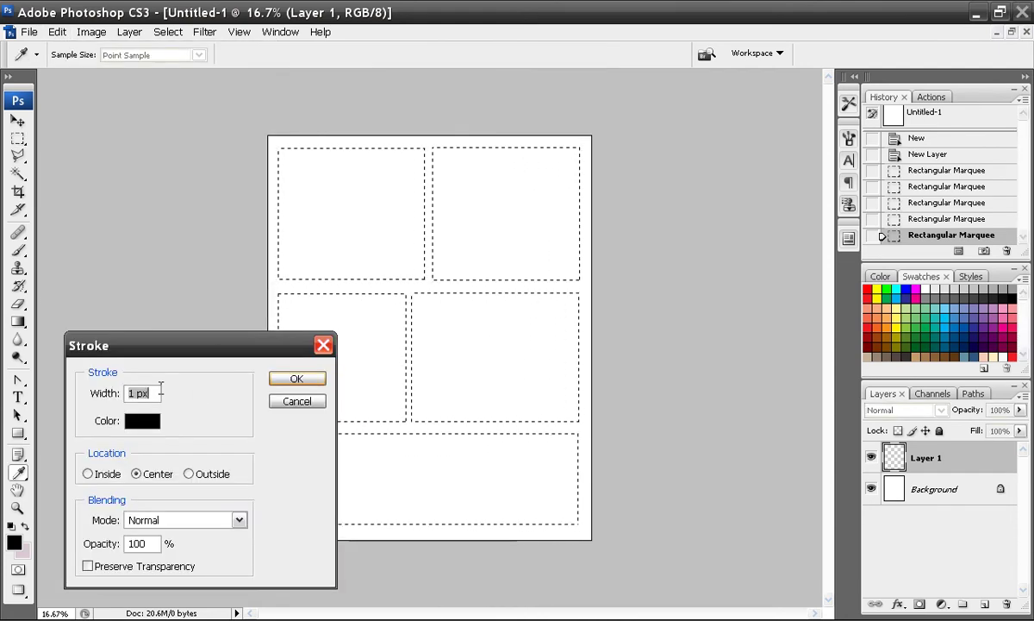
pyautogui.write('8')
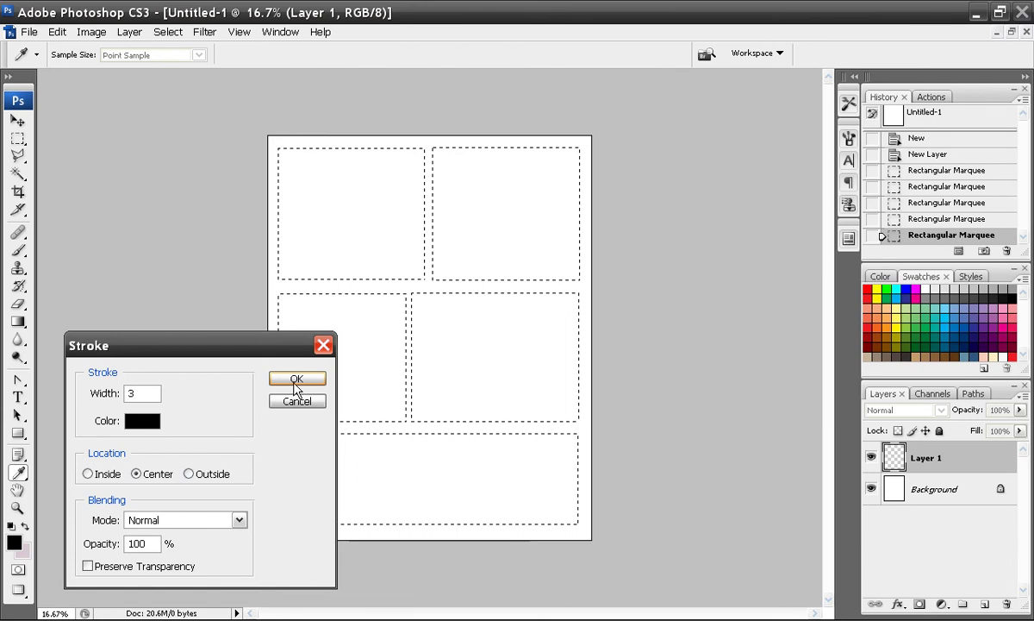
pyautogui.click(294, 380)
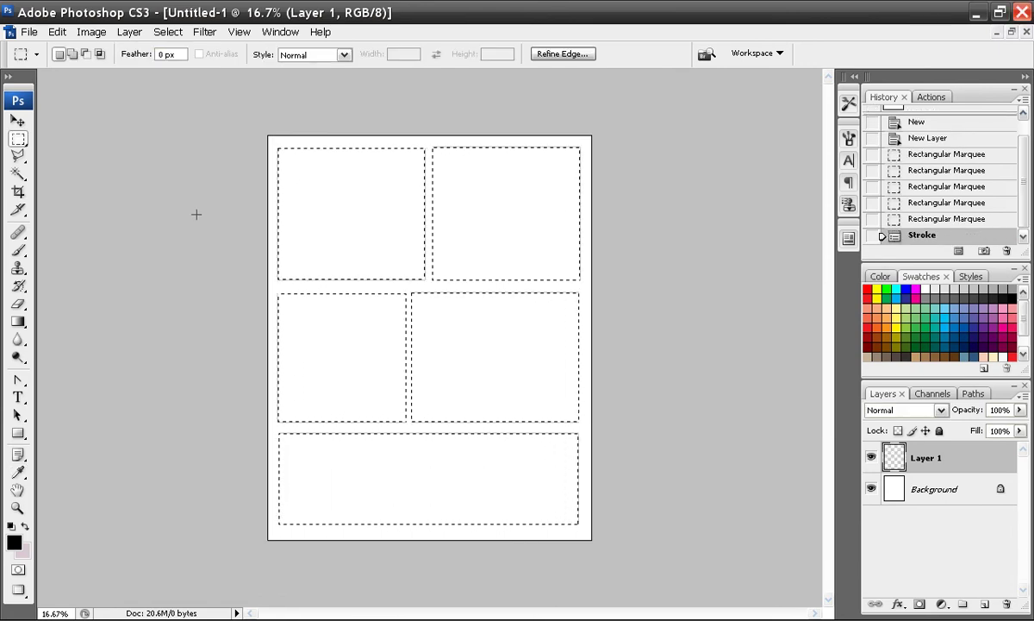
pyautogui.hotkey('ctrl', 'd')
# Examine the panel outlines at actual pixel size over the height of the page, and return to the whole-page view.
pyautogui.click(239, 35)
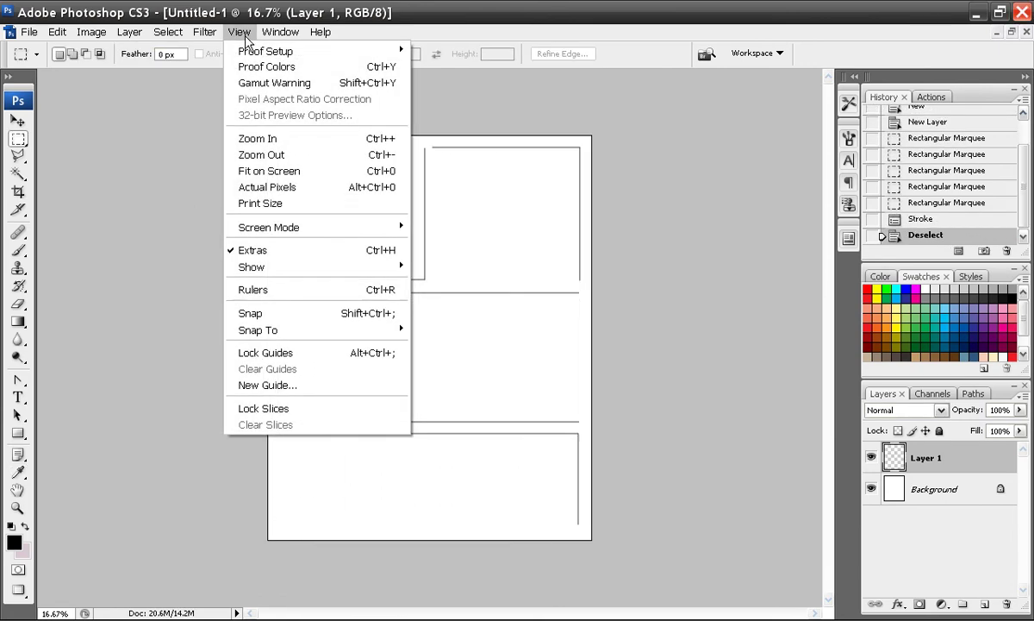
pyautogui.click(259, 187)
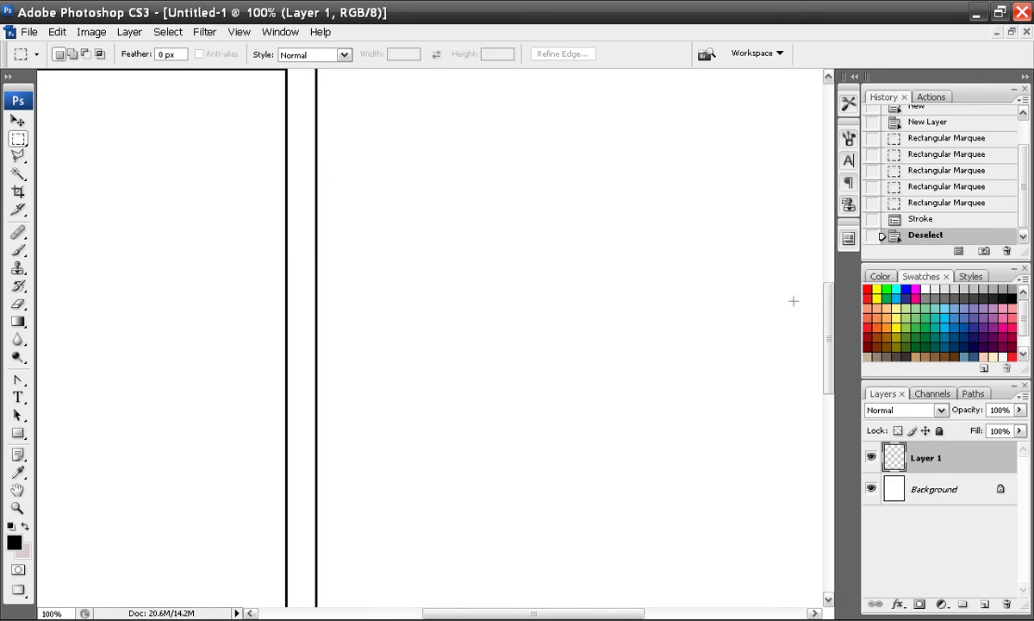
pyautogui.moveTo(828, 323); pyautogui.dragTo(829, 494)
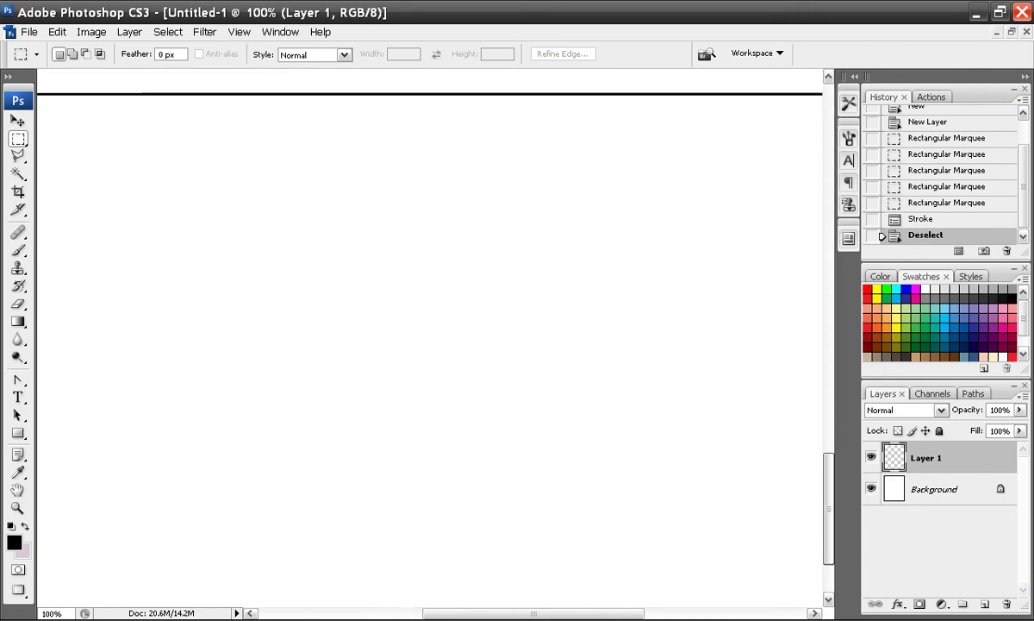
pyautogui.scroll(5, 776, 413)
pyautogui.scroll(10, 775, 371)
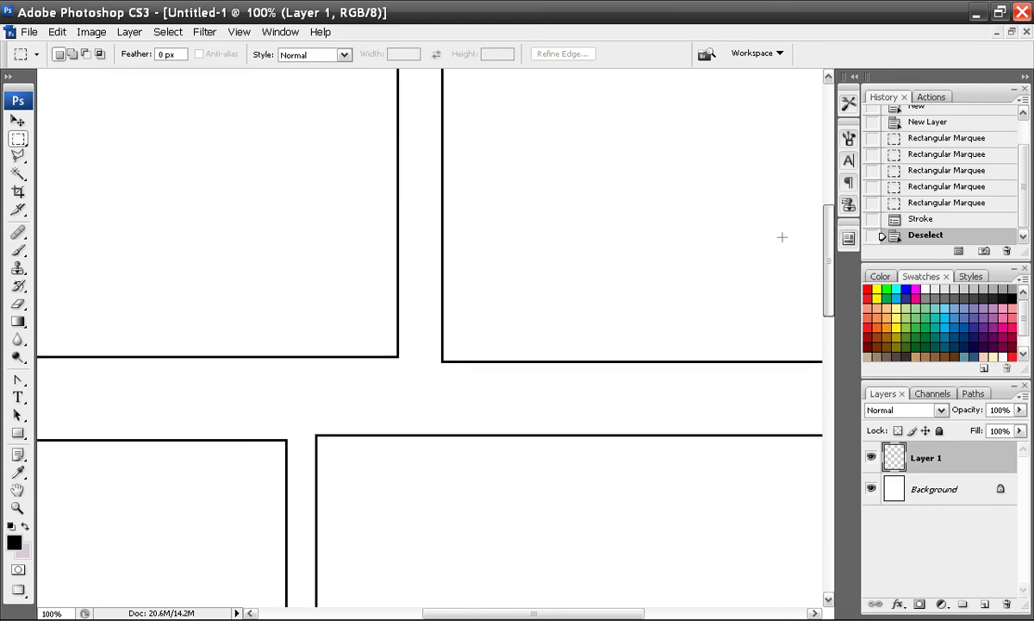
pyautogui.scroll(7, 782, 237)
pyautogui.scroll(-2, 796, 115)
pyautogui.scroll(2, 796, 126)
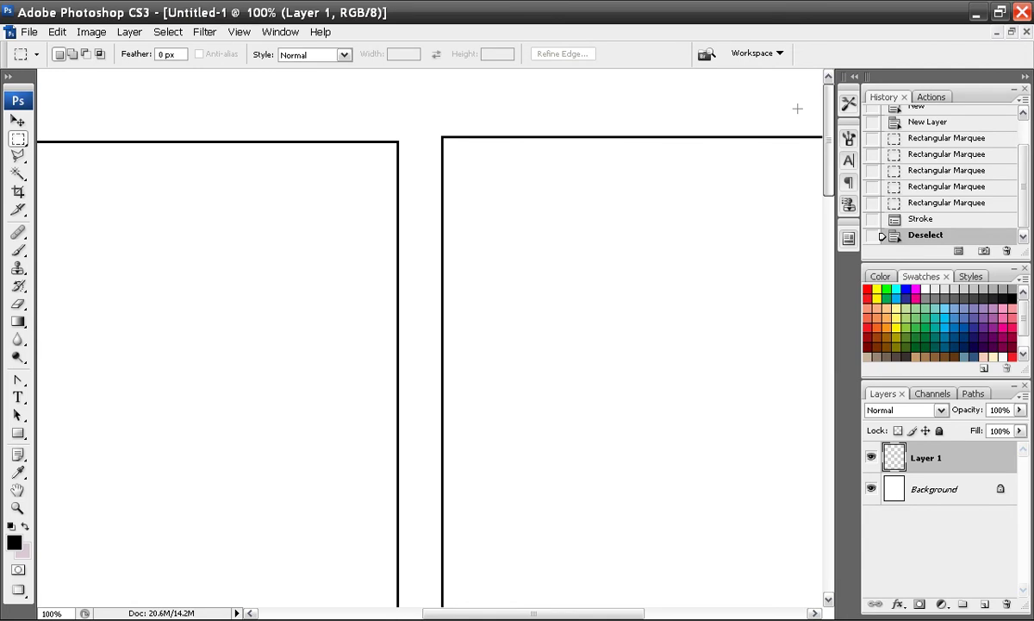
pyautogui.scroll(-12, 797, 111)
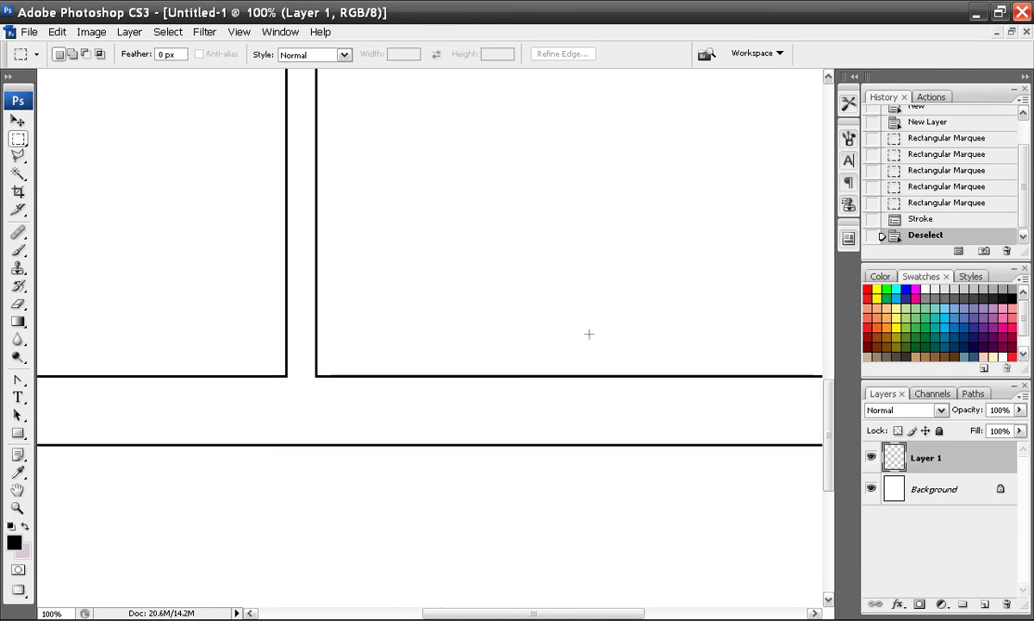
pyautogui.click(239, 32)
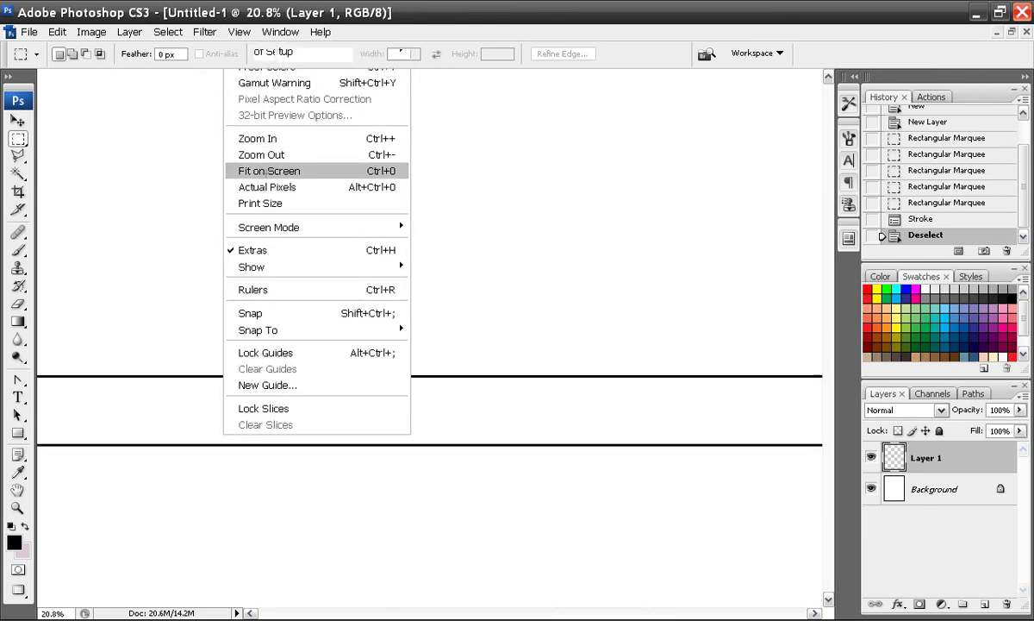
pyautogui.click(265, 168)
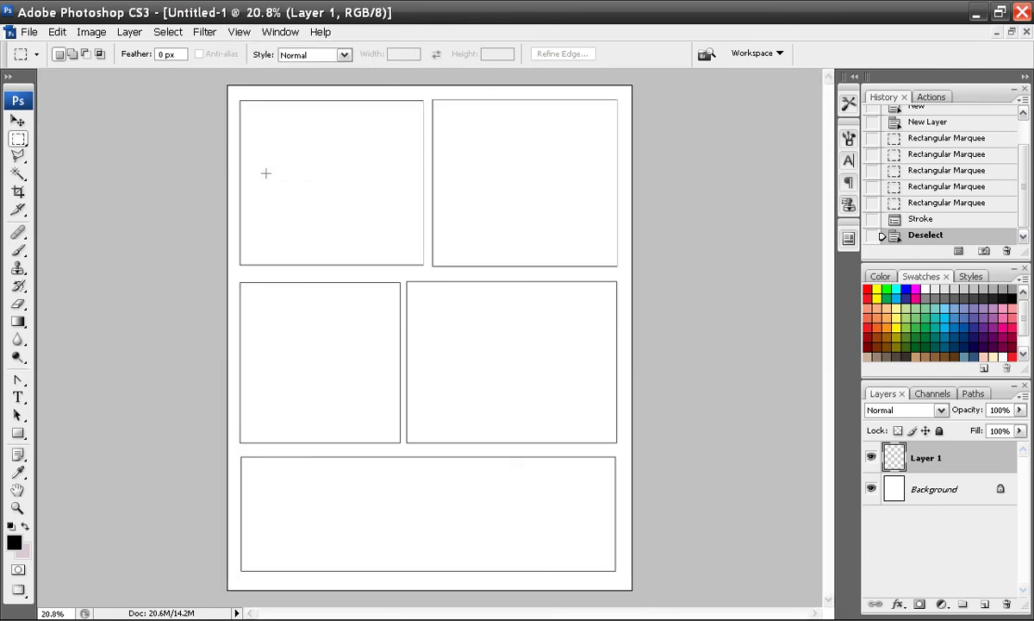
# Select the interiors of all five panels together with the Magic Wand.
pyautogui.click(18, 173)
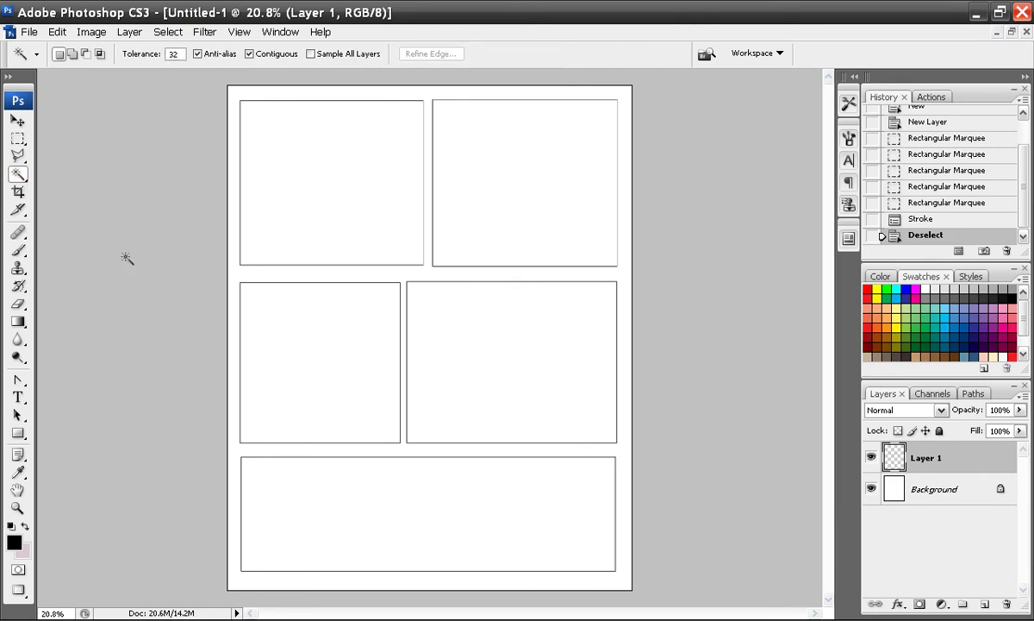
pyautogui.click(291, 200)
pyautogui.keyDown('shift'); pyautogui.click(461, 207); pyautogui.keyUp('shift')
pyautogui.keyDown('shift'); pyautogui.click(493, 346); pyautogui.keyUp('shift')
pyautogui.keyDown('shift'); pyautogui.click(362, 396); pyautogui.keyUp('shift')
pyautogui.keyDown('shift'); pyautogui.click(419, 510); pyautogui.keyUp('shift')
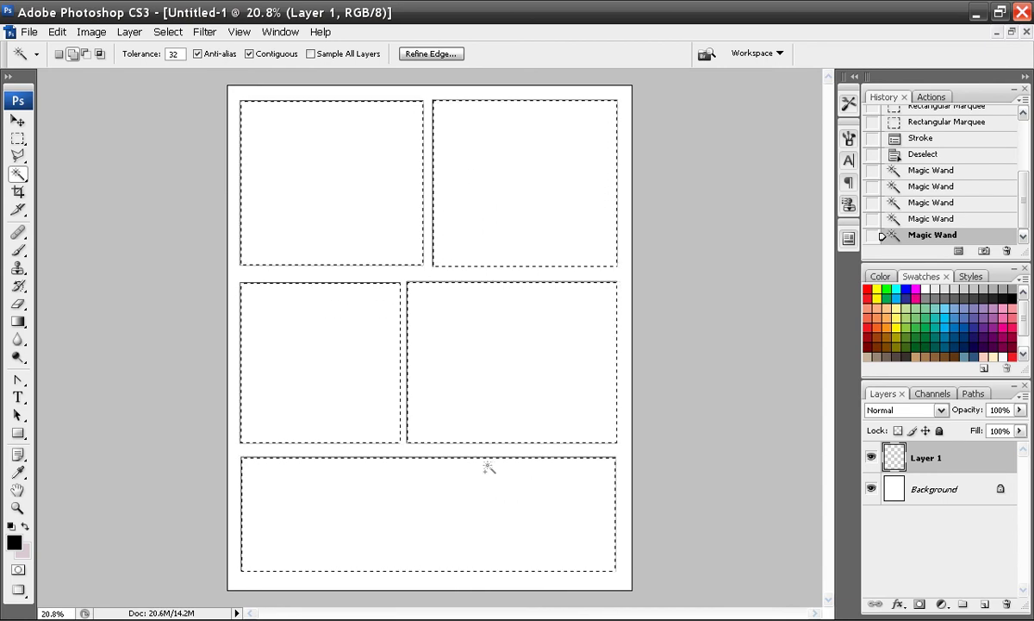
# Invert the selection, fill the gutters and page margin around the panels with light grey, and deselect.
pyautogui.click(168, 31)
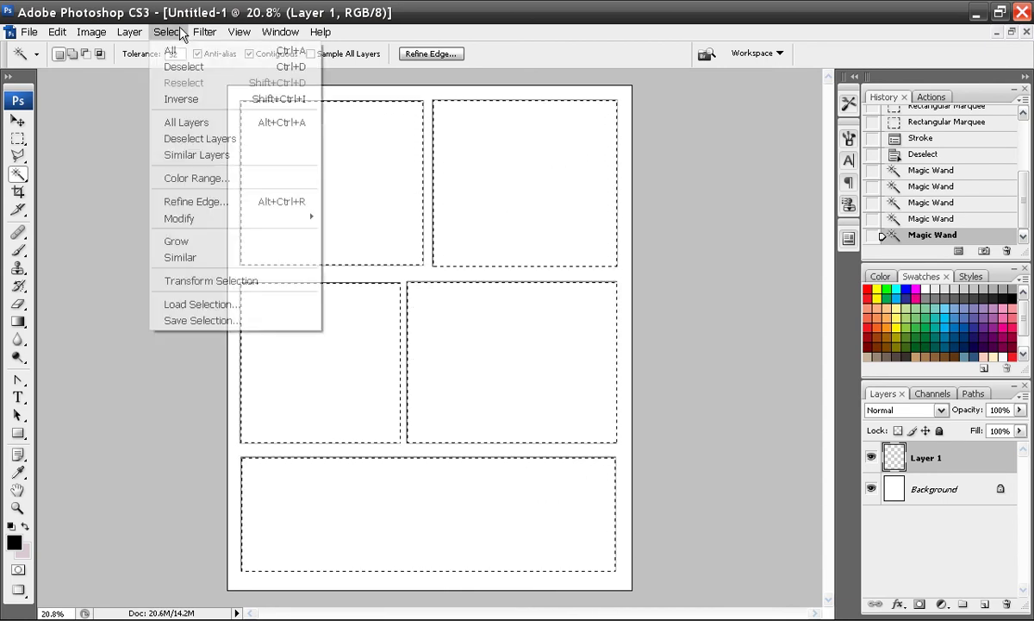
pyautogui.click(177, 99)
pyautogui.click(17, 322)
pyautogui.moveTo(18, 322); pyautogui.dragTo(87, 341)
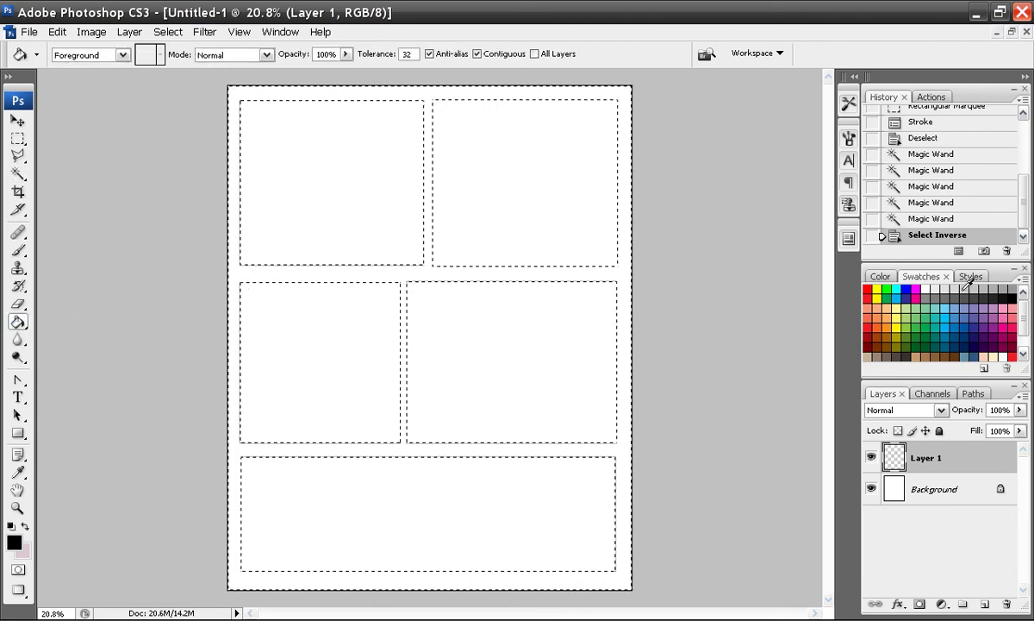
pyautogui.click(549, 269)
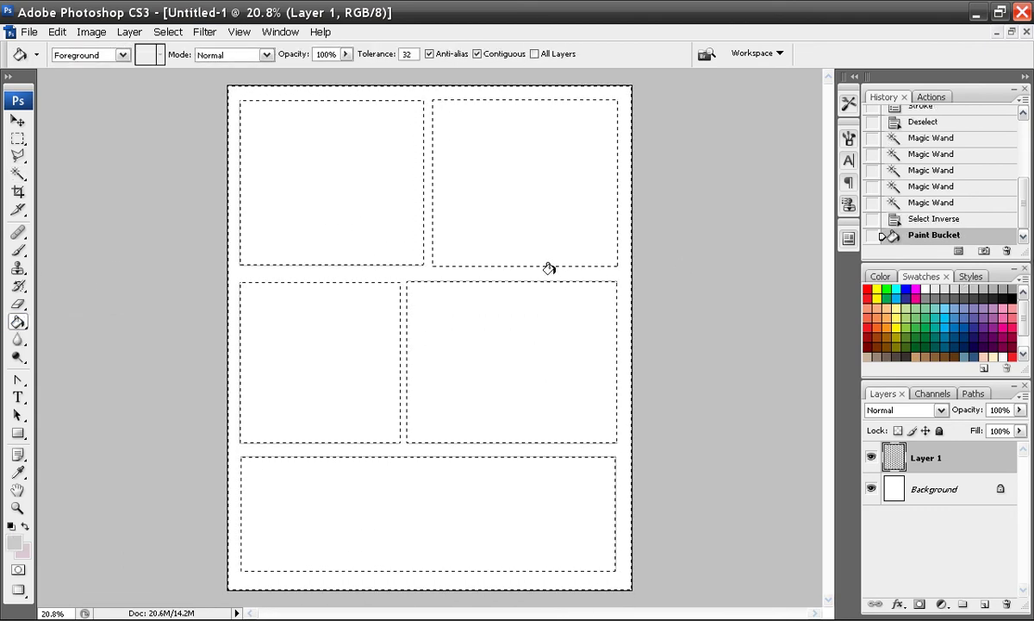
pyautogui.press('m')
pyautogui.hotkey('ctrl', 'd')
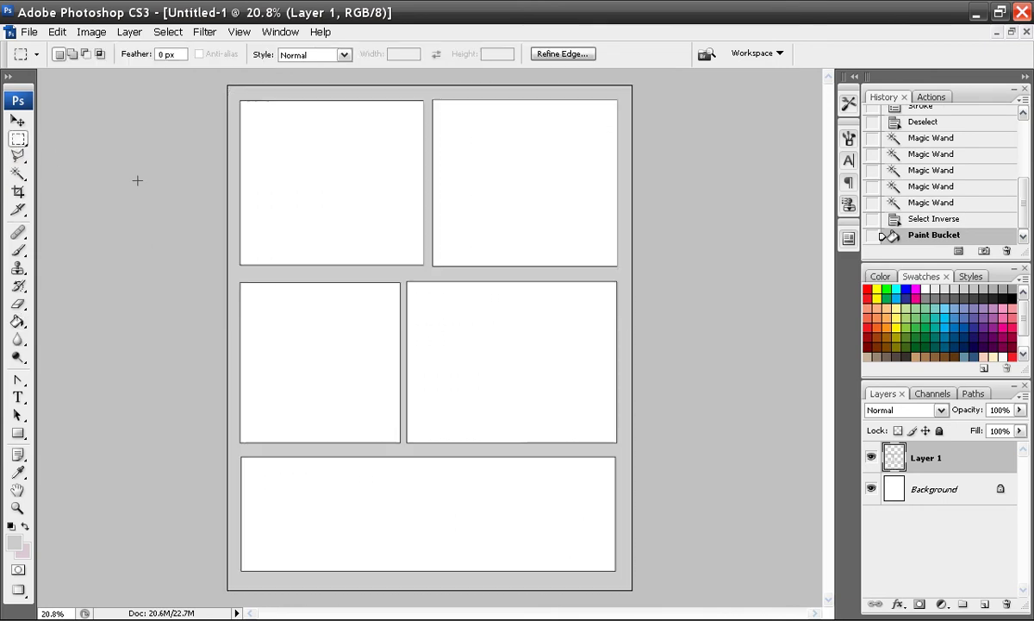
pyautogui.hotkey('ctrl', 'd')
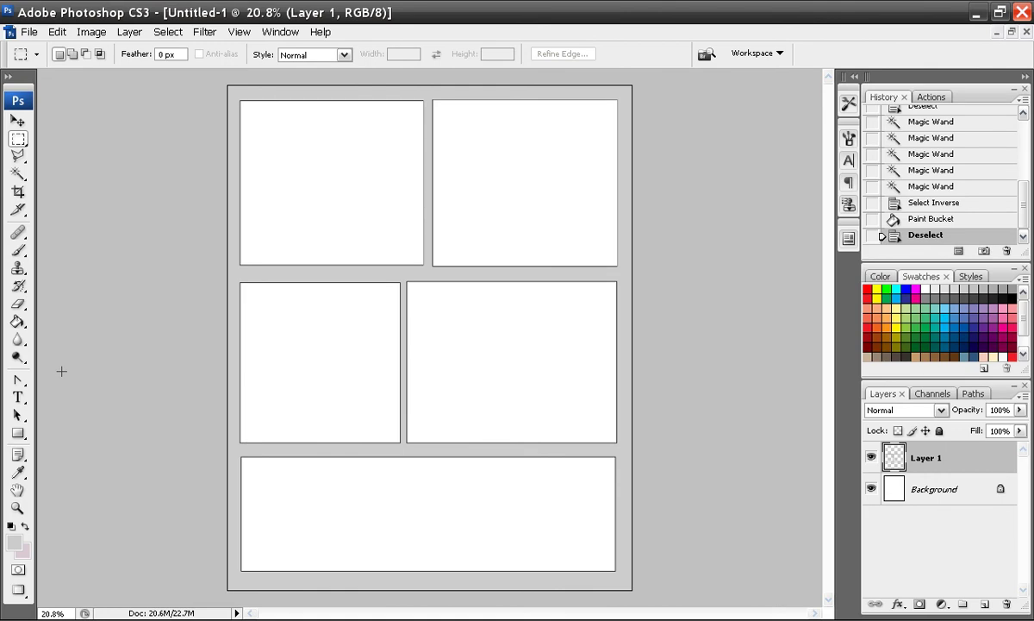
# Add a new layer above the panel layer and activate the Rounded Rectangle tool.
pyautogui.click(986, 605)
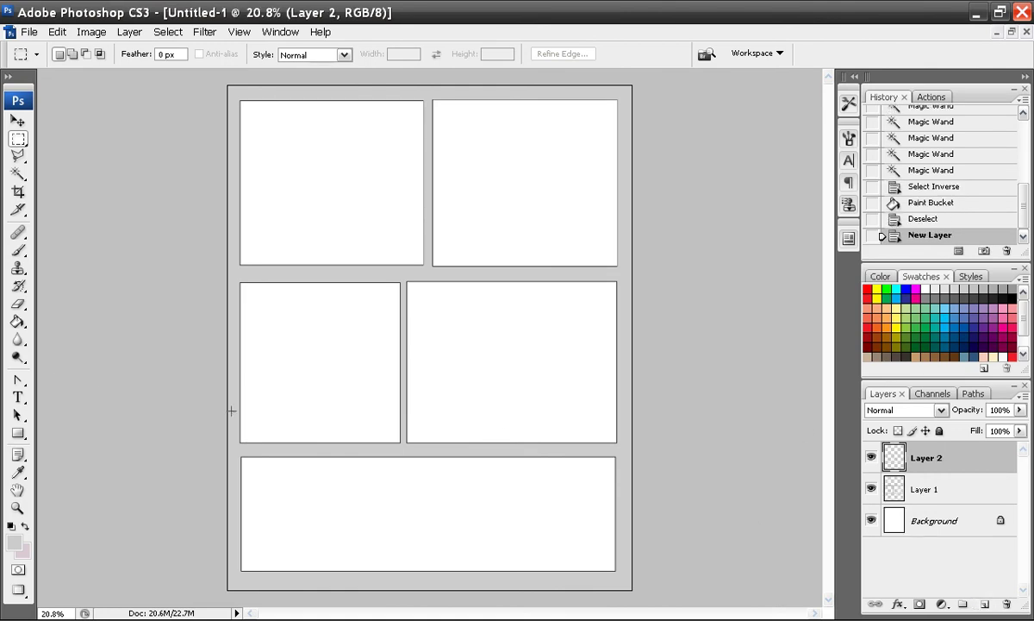
pyautogui.click(17, 432)
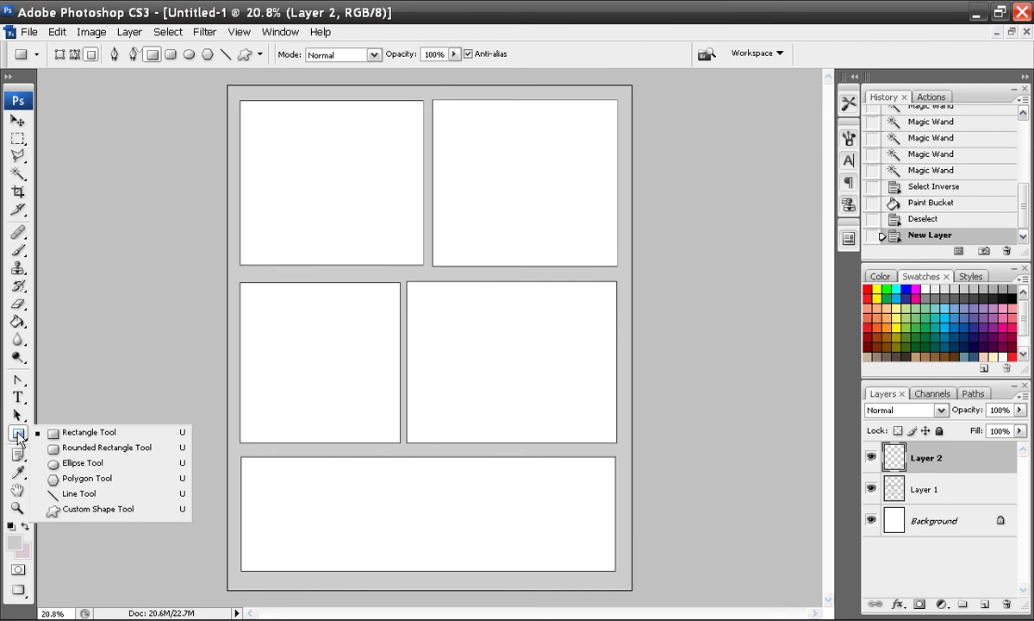
pyautogui.click(87, 448)
pyautogui.moveTo(274, 182); pyautogui.dragTo(462, 312)
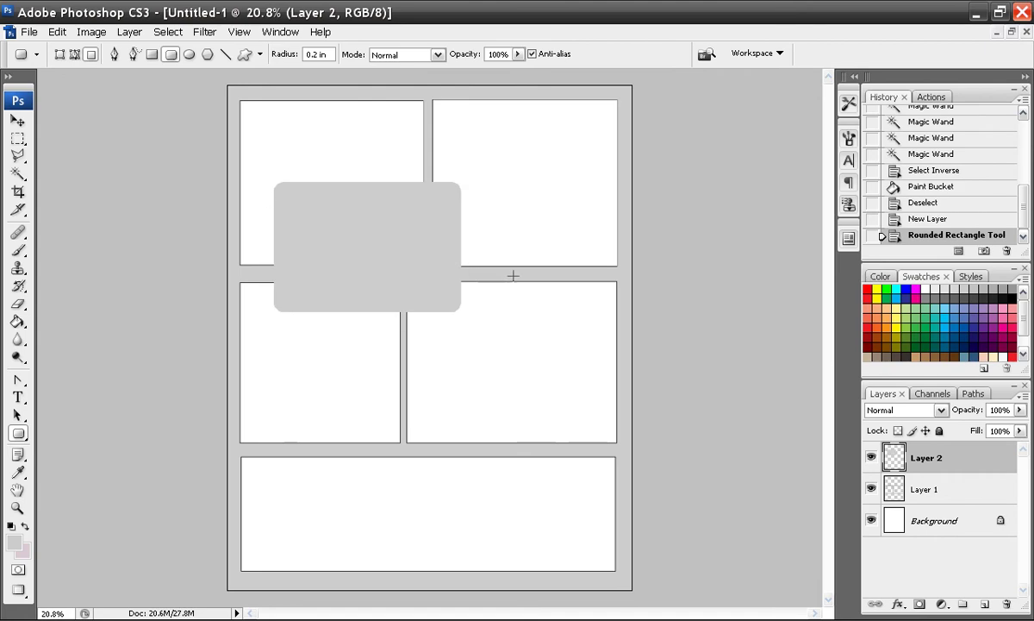
pyautogui.click(57, 31)
pyautogui.click(69, 47)
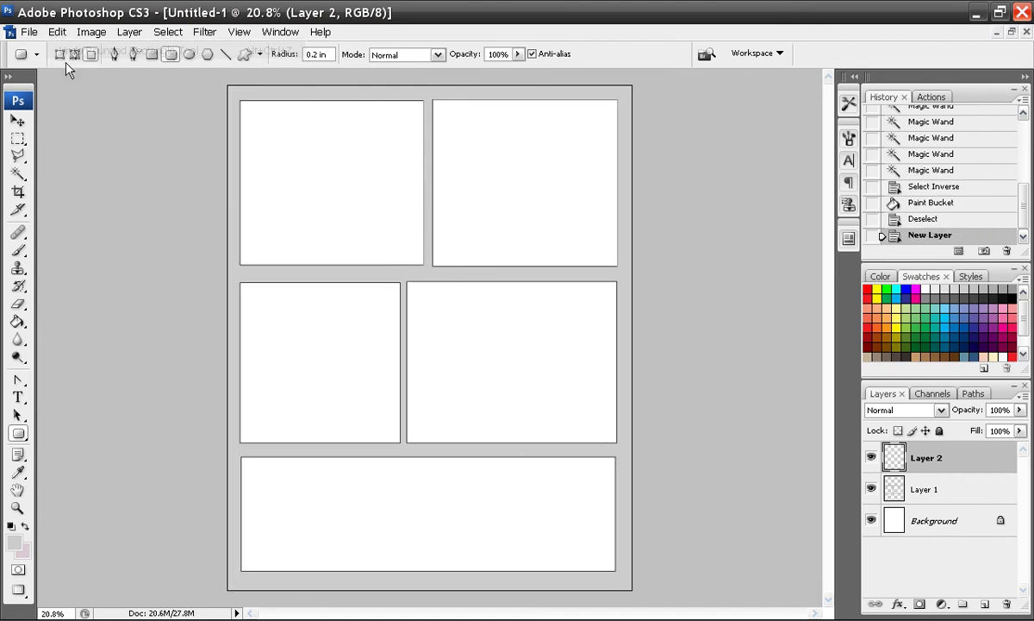
# Set the foreground colour to white and give Layer 2 a drop shadow with 43% opacity, -59° angle, 3 px distance and 0 px size.
pyautogui.click(928, 290)
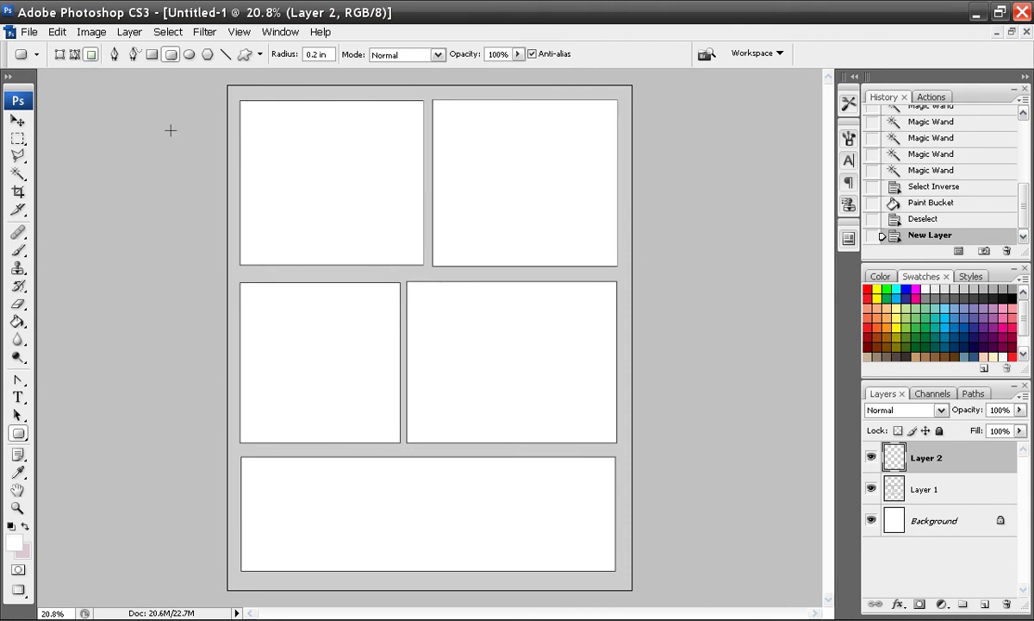
pyautogui.click(129, 32)
pyautogui.moveTo(168, 129)
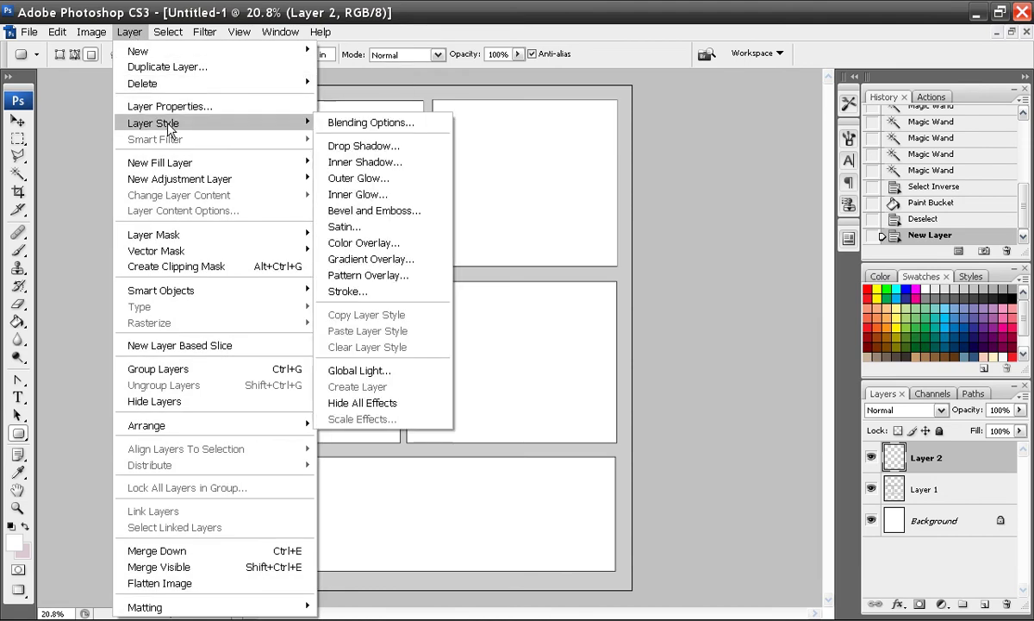
pyautogui.click(411, 143)
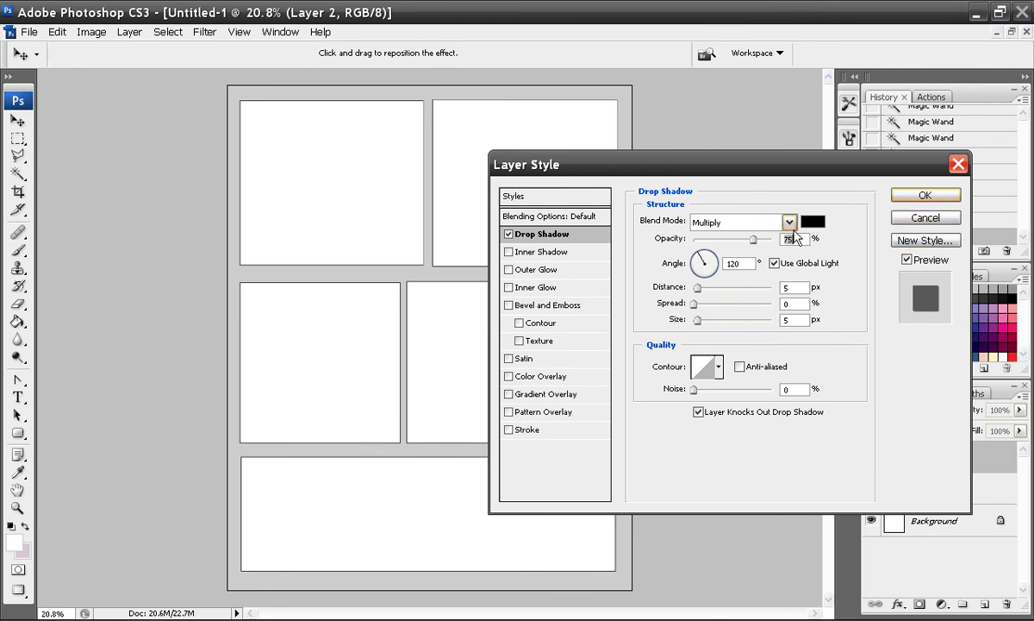
pyautogui.moveTo(705, 264)
pyautogui.mouseDown()
pyautogui.moveTo(700, 256)
pyautogui.moveTo(710, 274)
pyautogui.mouseUp()
pyautogui.moveTo(753, 239); pyautogui.dragTo(727, 239)
pyautogui.write('3')
pyautogui.press('Tab')
pyautogui.press('Tab')
pyautogui.write('0')
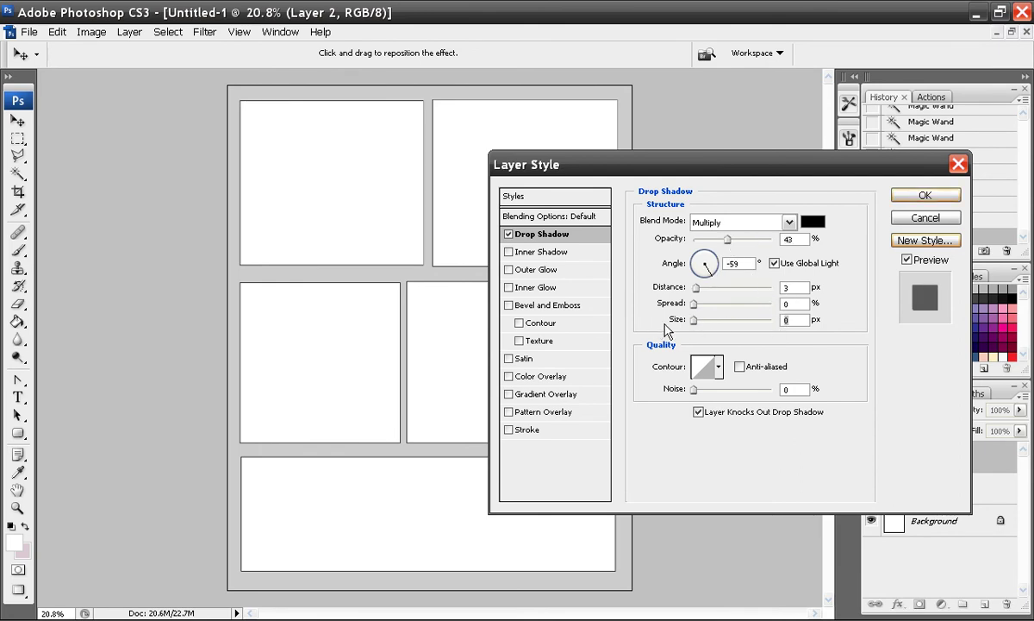
pyautogui.click(925, 195)
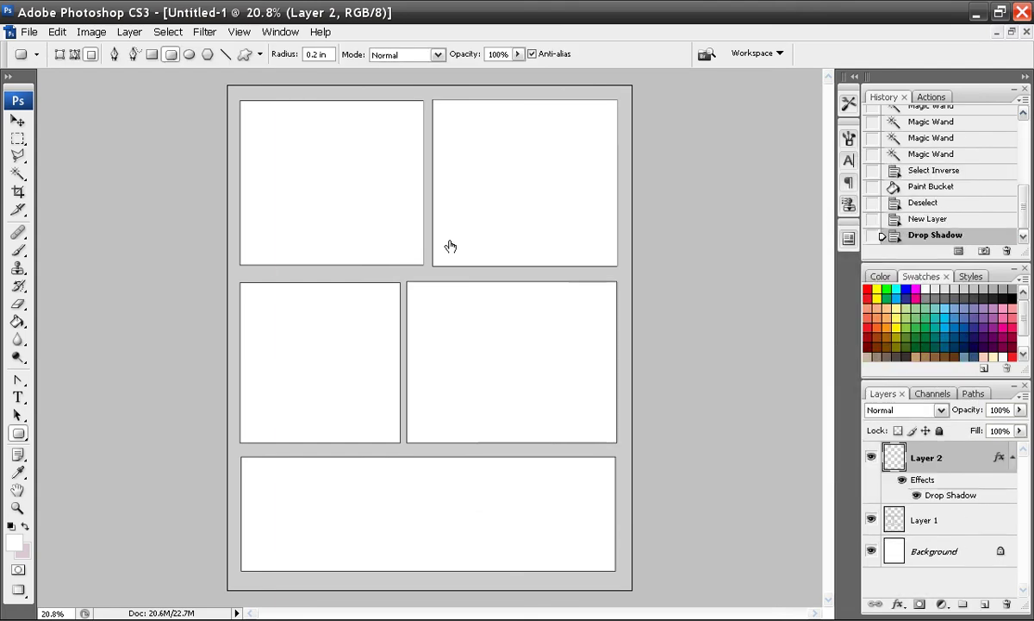
pyautogui.moveTo(273, 180); pyautogui.dragTo(406, 285)
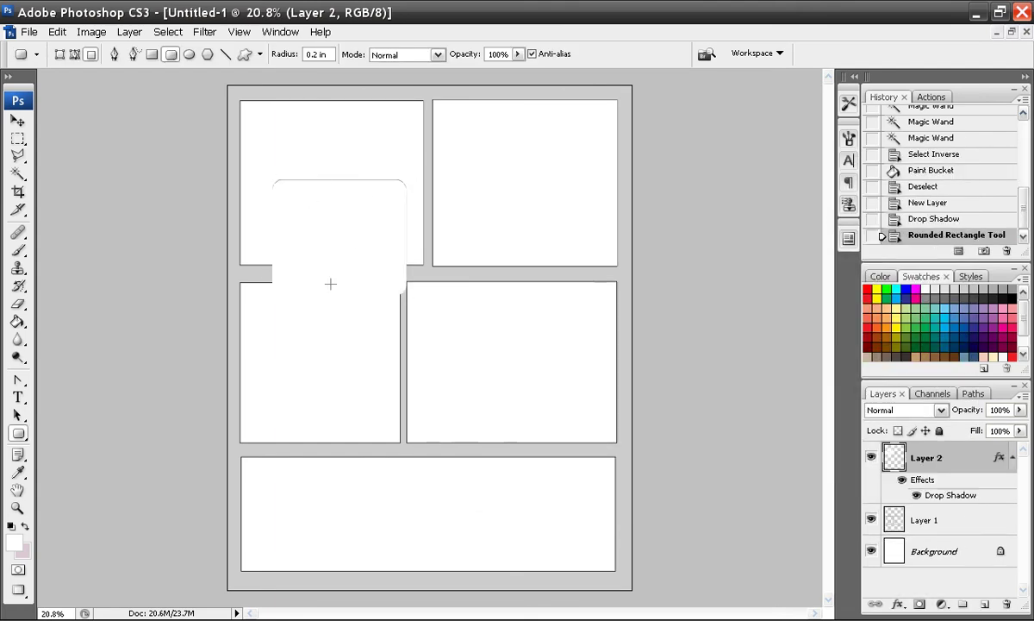
pyautogui.click(57, 32)
pyautogui.click(87, 46)
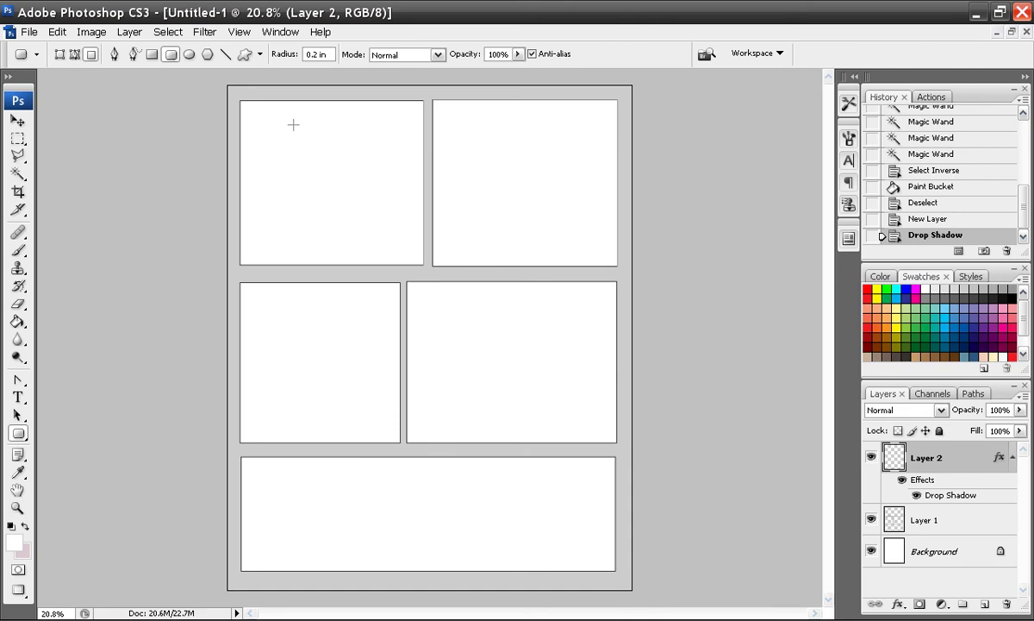
# Draw a white rounded rectangle inside the upper-left panel, outline it with a centred black stroke of width 2, and deselect.
pyautogui.moveTo(261, 124); pyautogui.dragTo(345, 185)
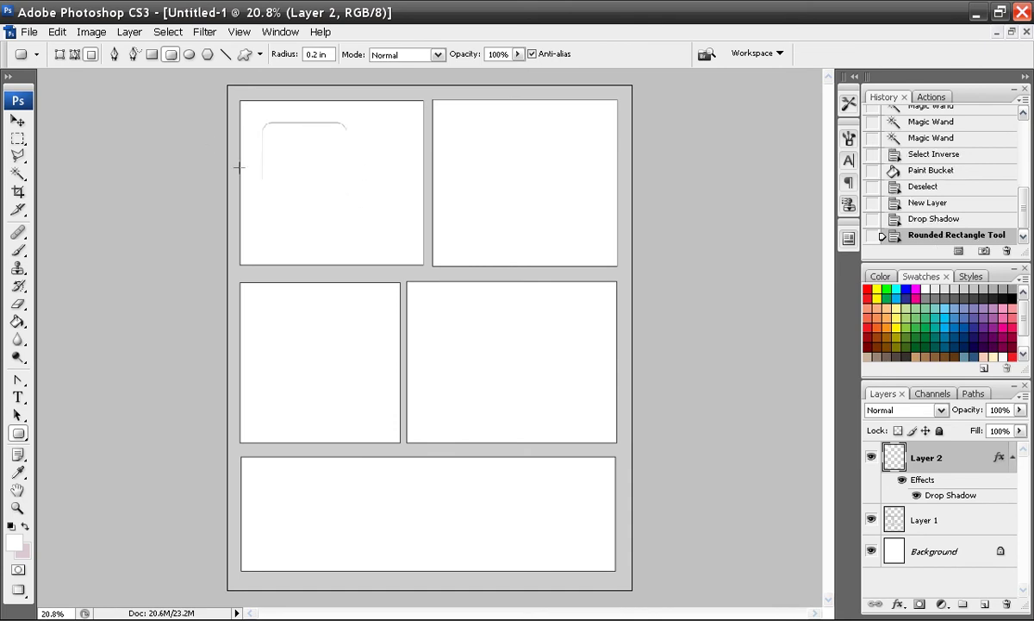
pyautogui.keyDown('ctrl'); pyautogui.click(893, 461); pyautogui.keyUp('ctrl')
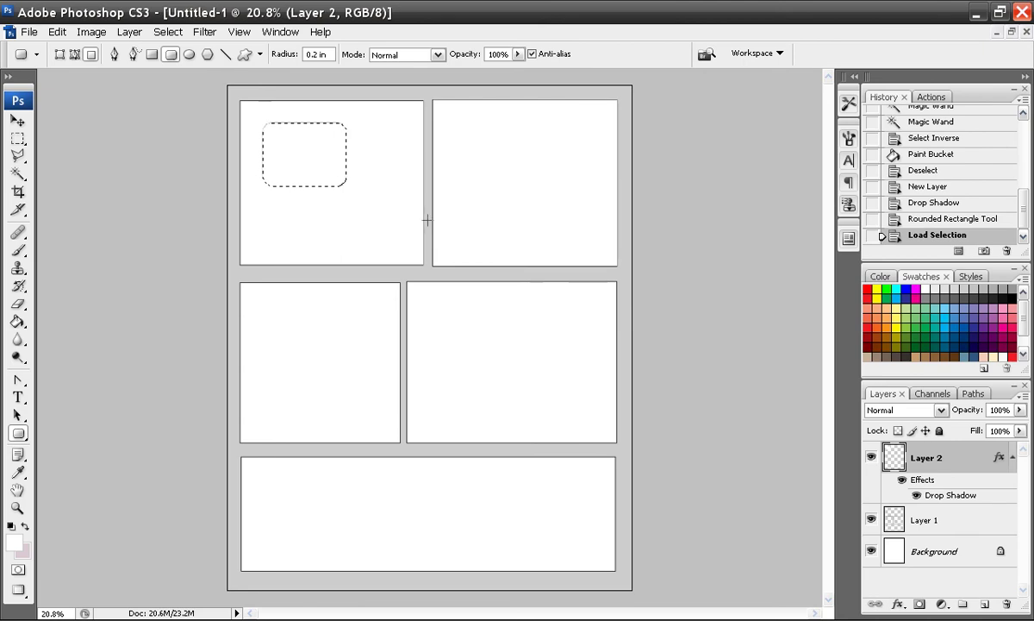
pyautogui.press('d')
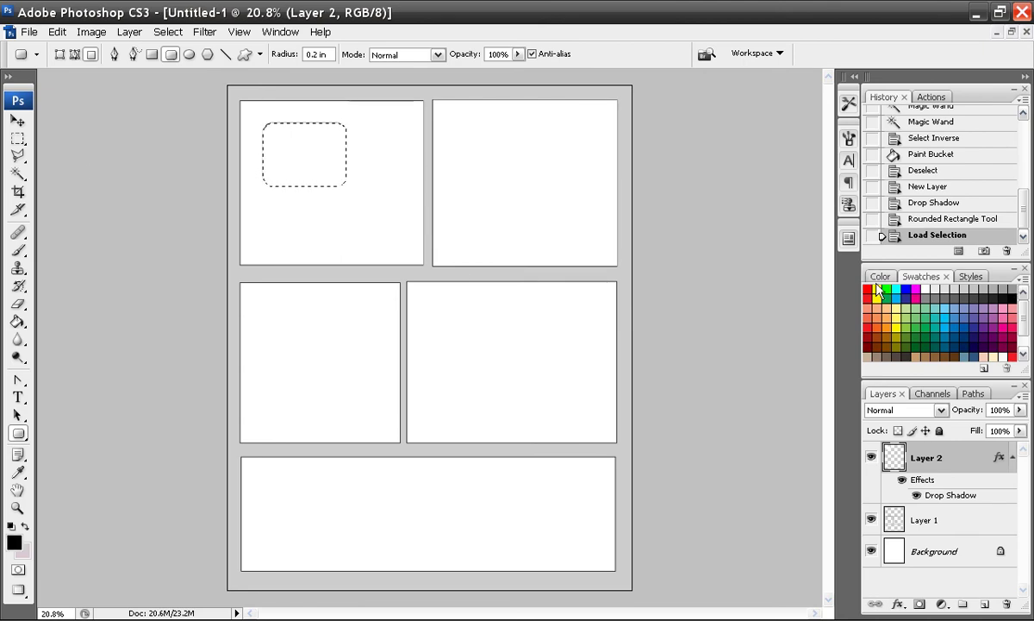
pyautogui.click(57, 31)
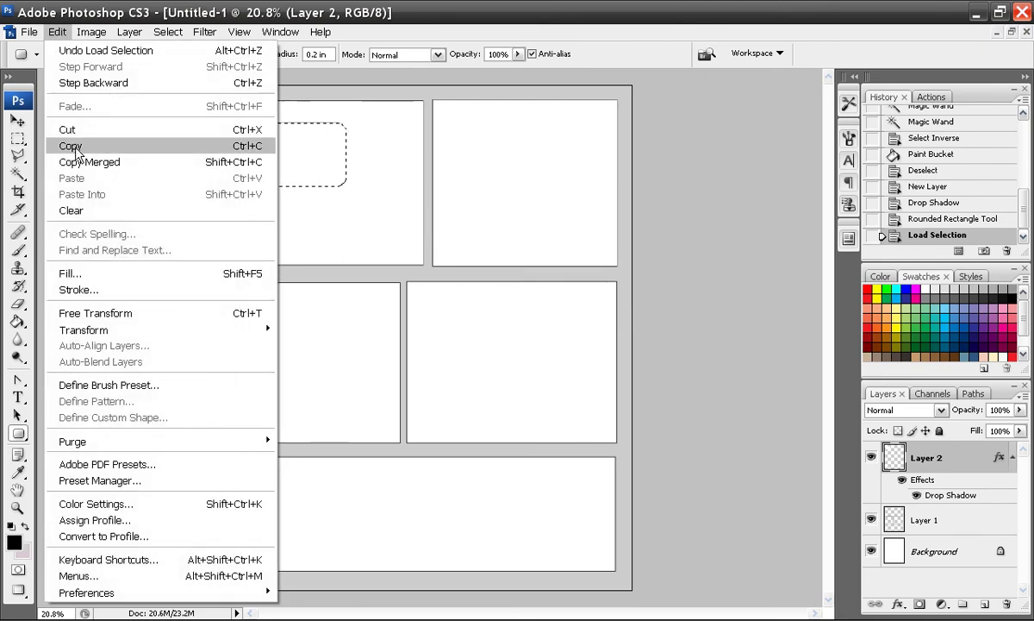
pyautogui.click(86, 291)
pyautogui.write('2')
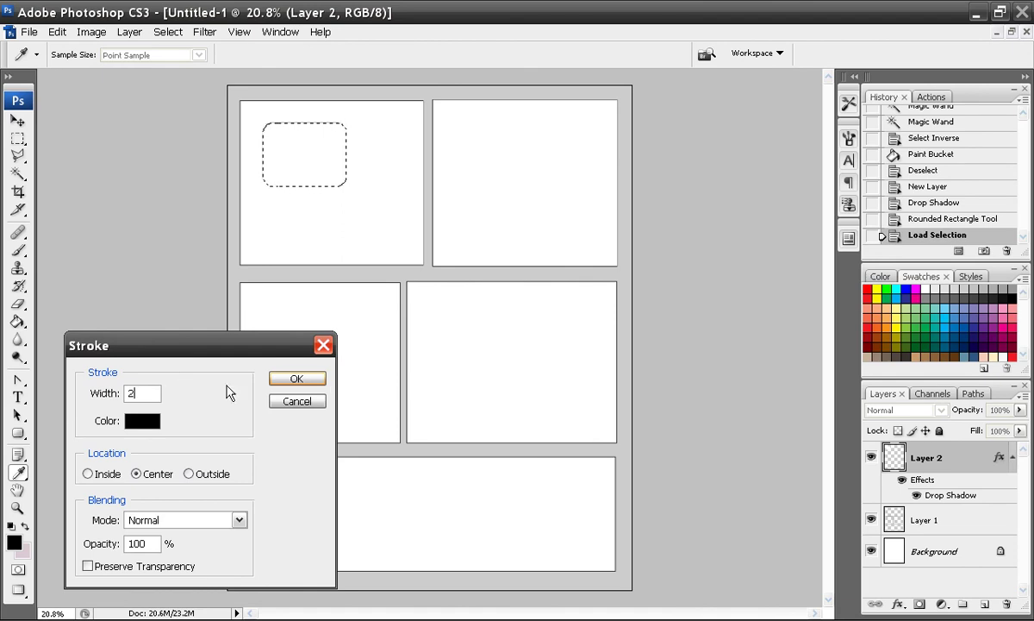
pyautogui.click(298, 378)
pyautogui.press('u')
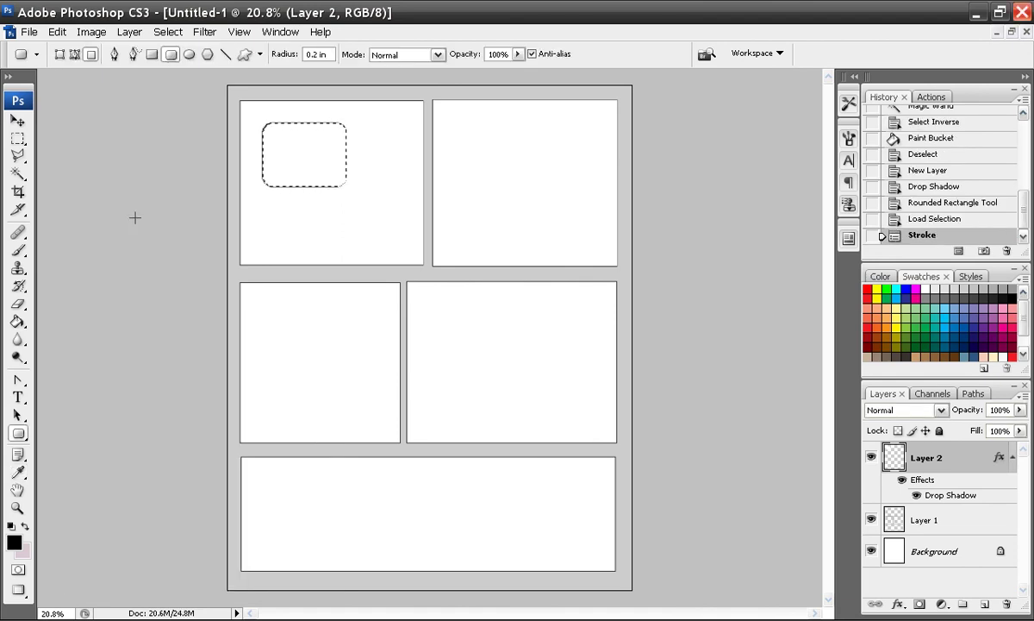
pyautogui.click(18, 138)
pyautogui.click(136, 169)
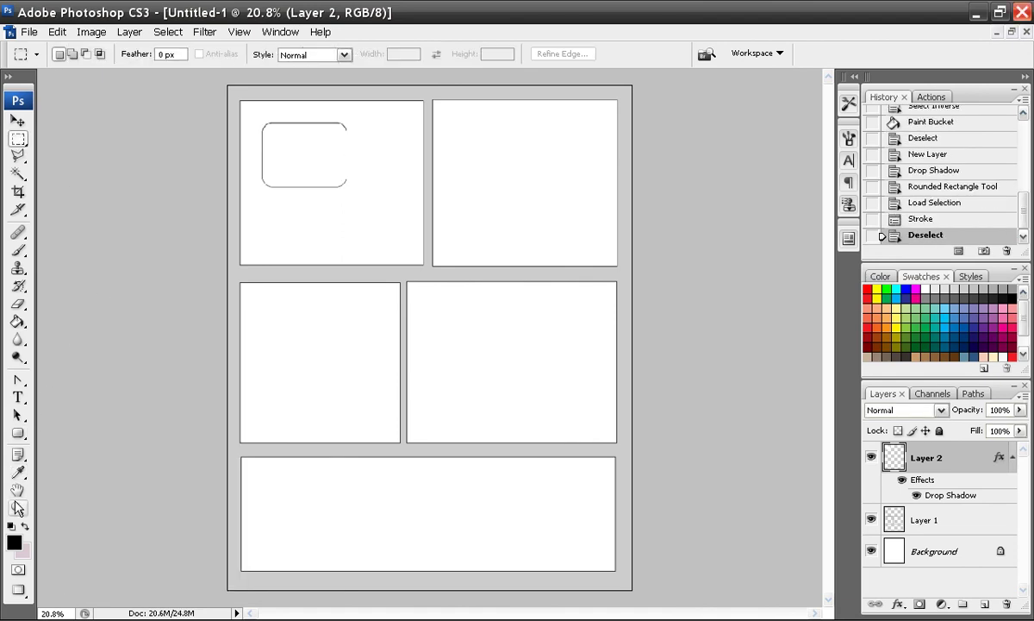
# Examine the rounded rectangle's outline and shadow at actual pixel size, and return to the whole-page view.
pyautogui.click(17, 509)
pyautogui.click(239, 32)
pyautogui.click(272, 186)
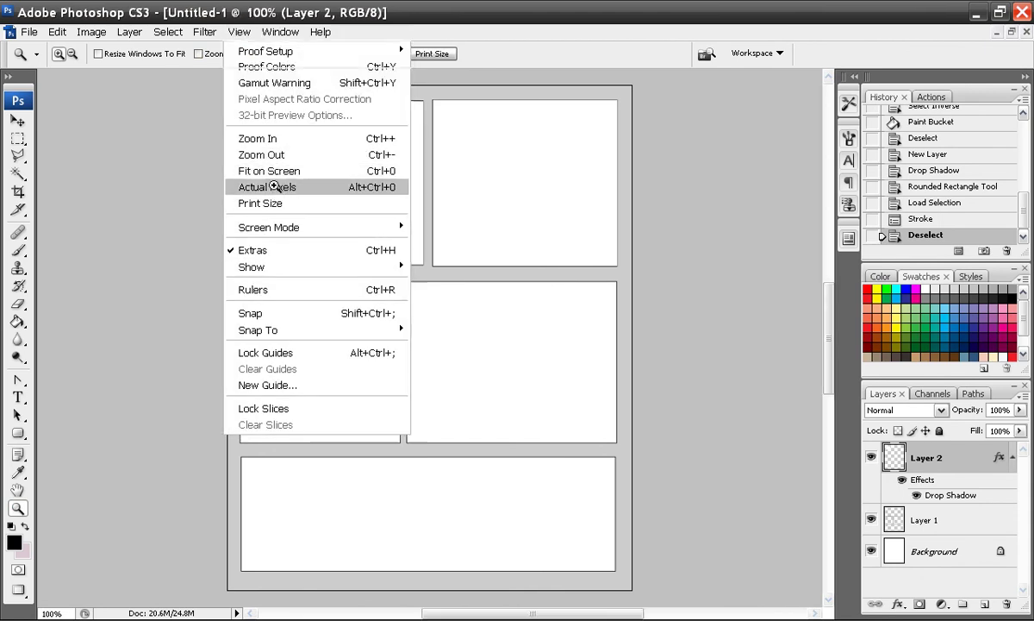
pyautogui.scroll(5, 737, 248)
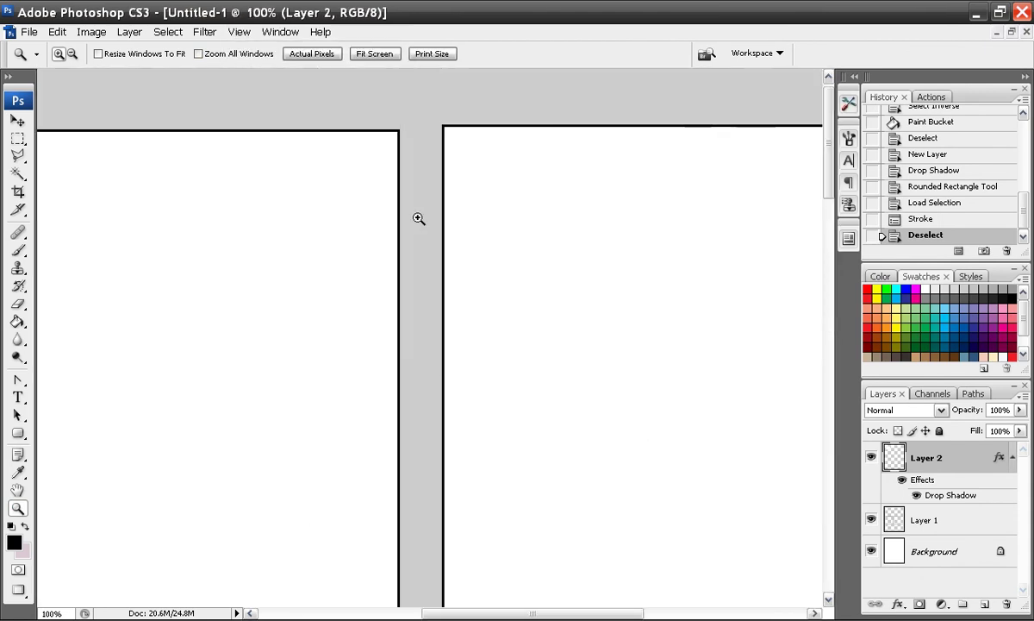
pyautogui.moveTo(275, 270); pyautogui.dragTo(530, 220)
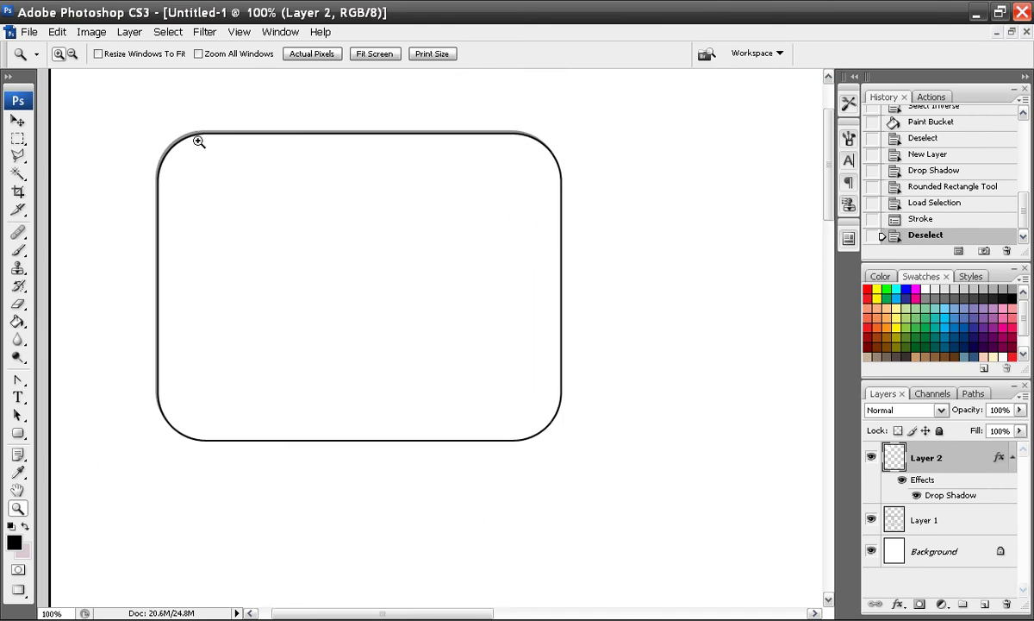
pyautogui.click(240, 32)
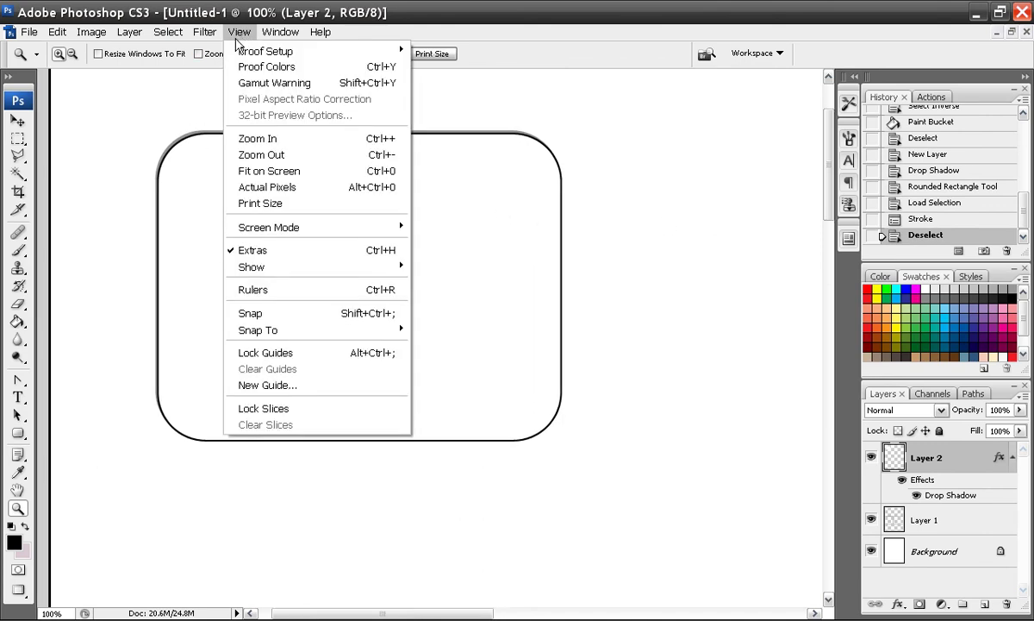
pyautogui.click(262, 184)
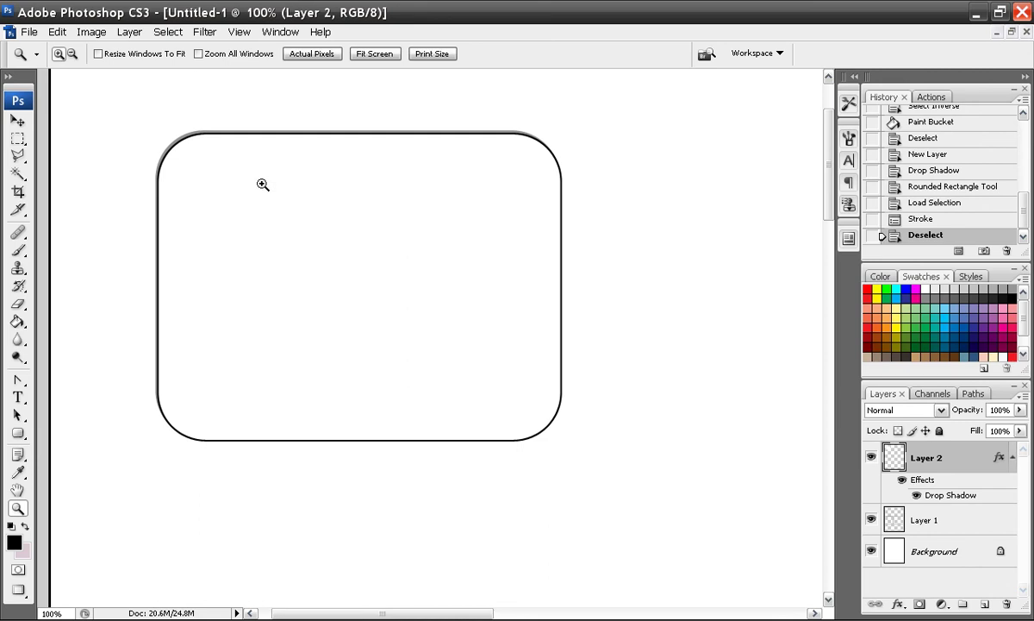
pyautogui.click(239, 32)
pyautogui.click(271, 170)
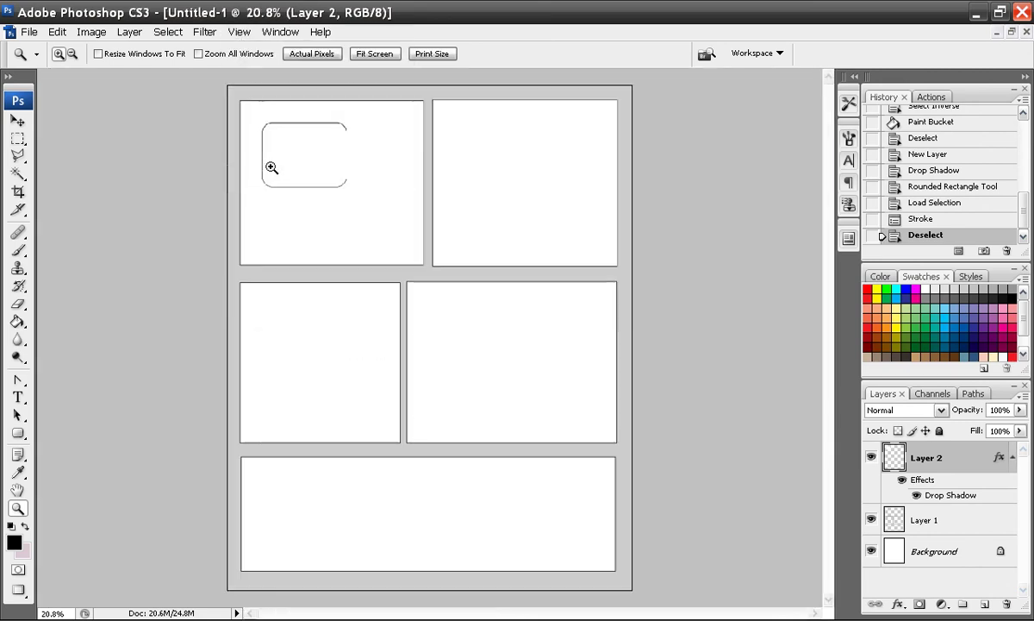
# Paint a small pointed tail at the rounded rectangle's lower-left corner with a white 3 px brush.
pyautogui.click(18, 250)
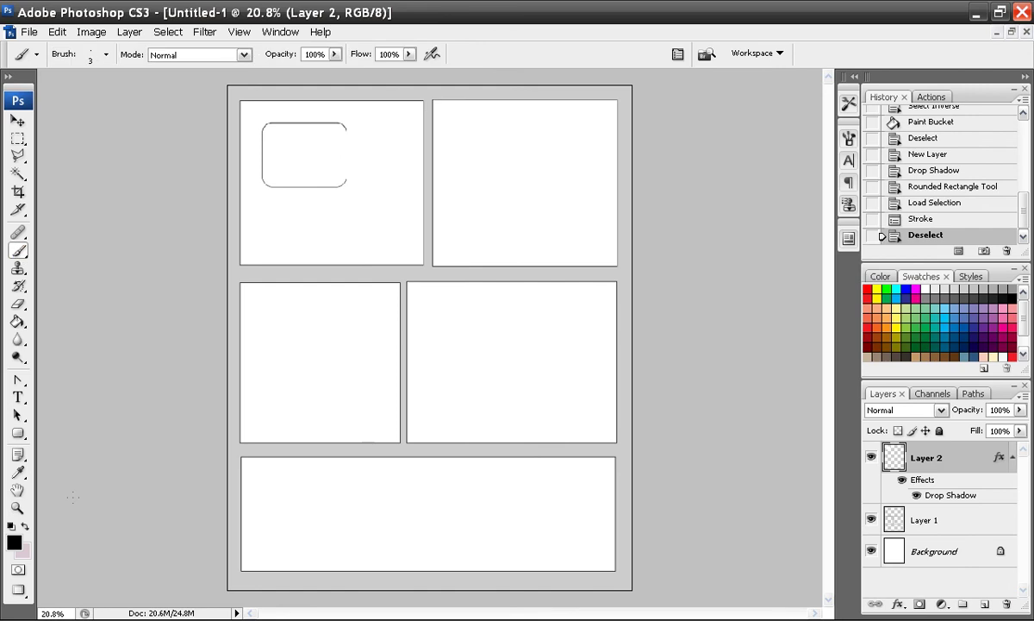
pyautogui.click(18, 508)
pyautogui.moveTo(190, 188); pyautogui.dragTo(285, 216)
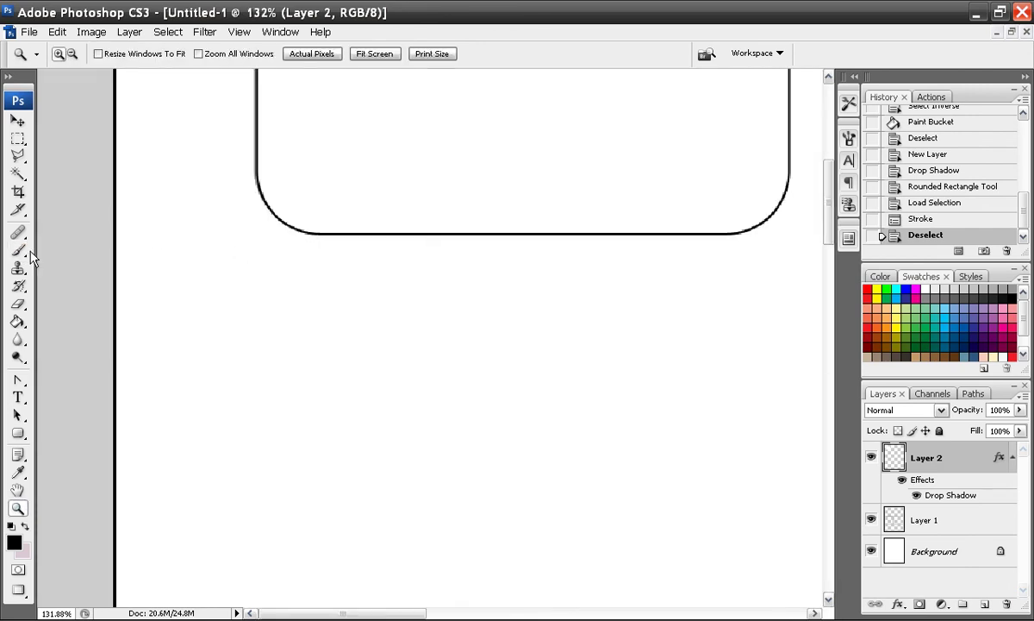
pyautogui.click(18, 250)
pyautogui.click(927, 293)
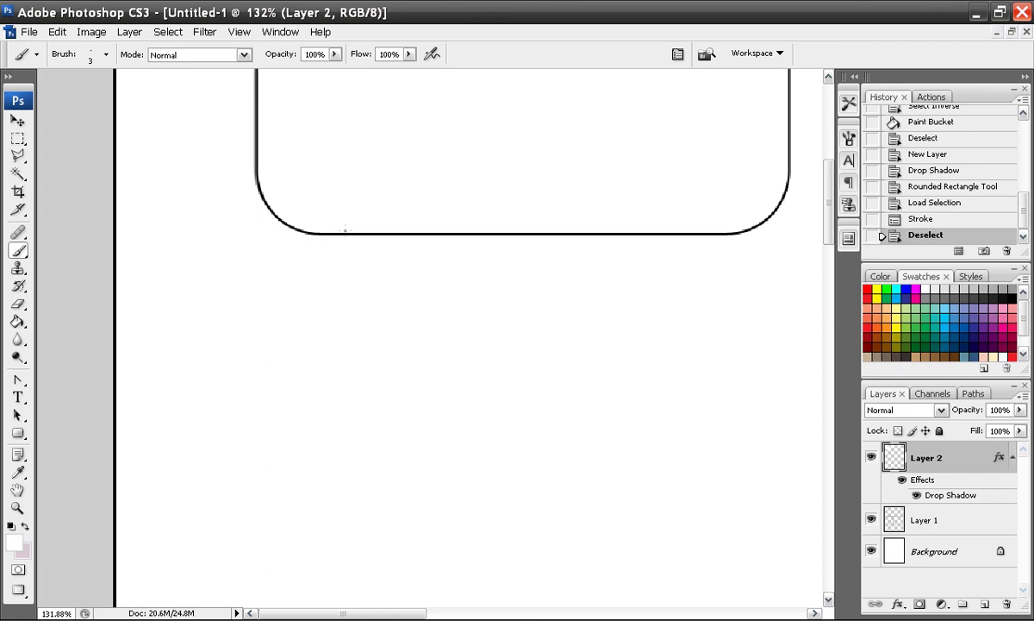
pyautogui.rightClick(315, 222)
pyautogui.click(396, 368)
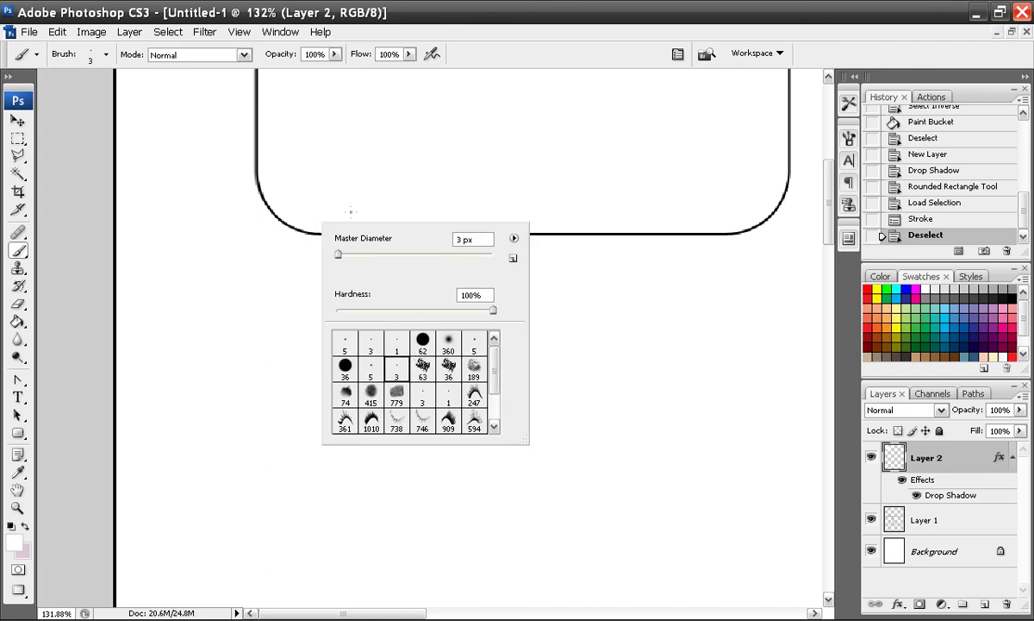
pyautogui.click(273, 199)
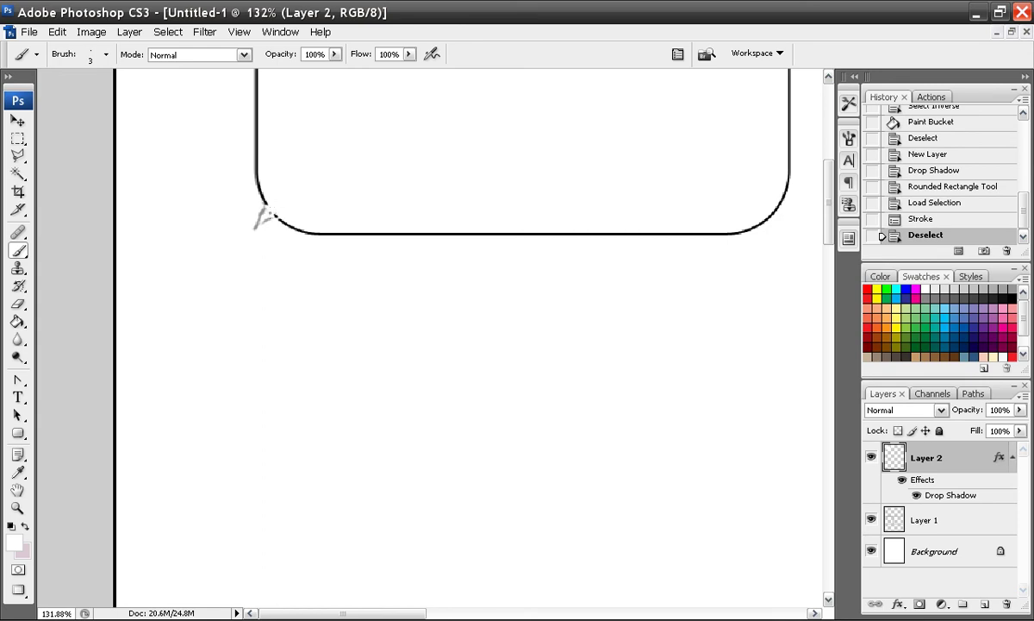
pyautogui.click(293, 185)
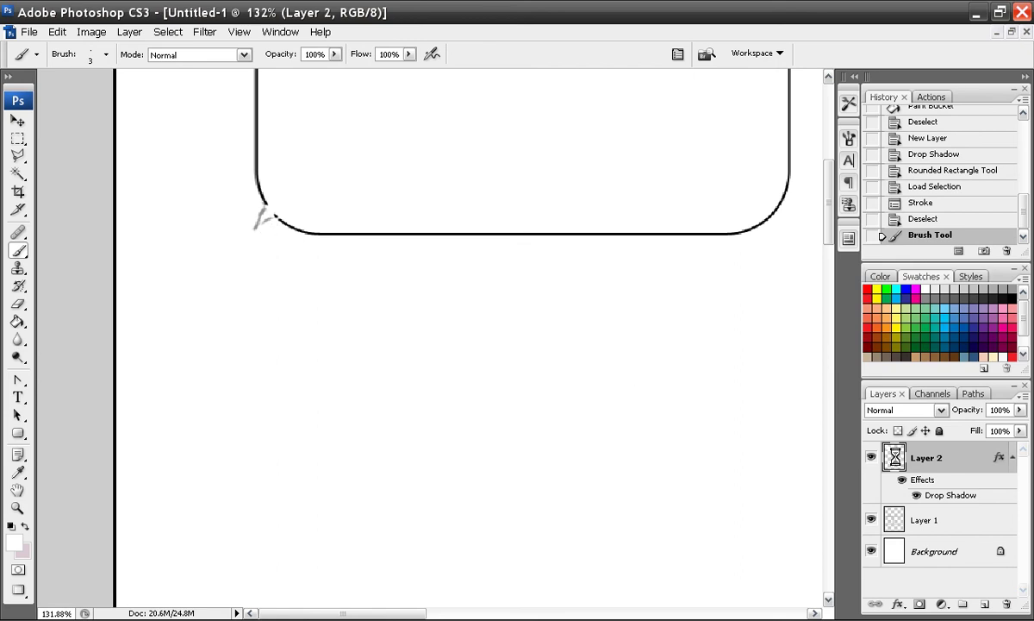
# Delete Layer 2 with the rounded rectangle, clear the selection, and fit the whole page on screen.
pyautogui.keyDown('ctrl'); pyautogui.click(895, 461); pyautogui.keyUp('ctrl')
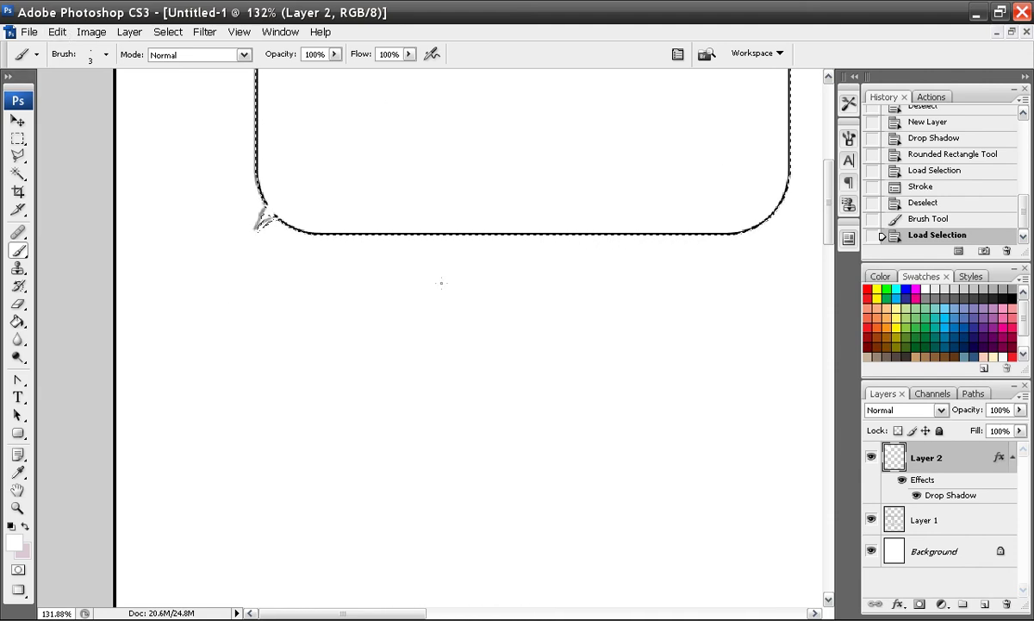
pyautogui.click(1007, 603)
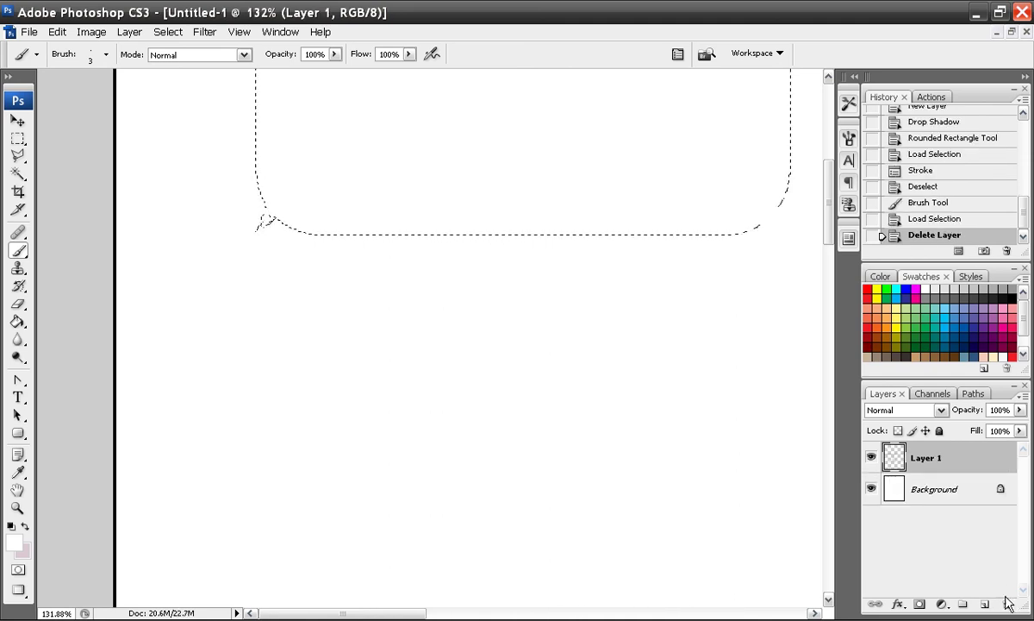
pyautogui.click(17, 138)
pyautogui.click(152, 148)
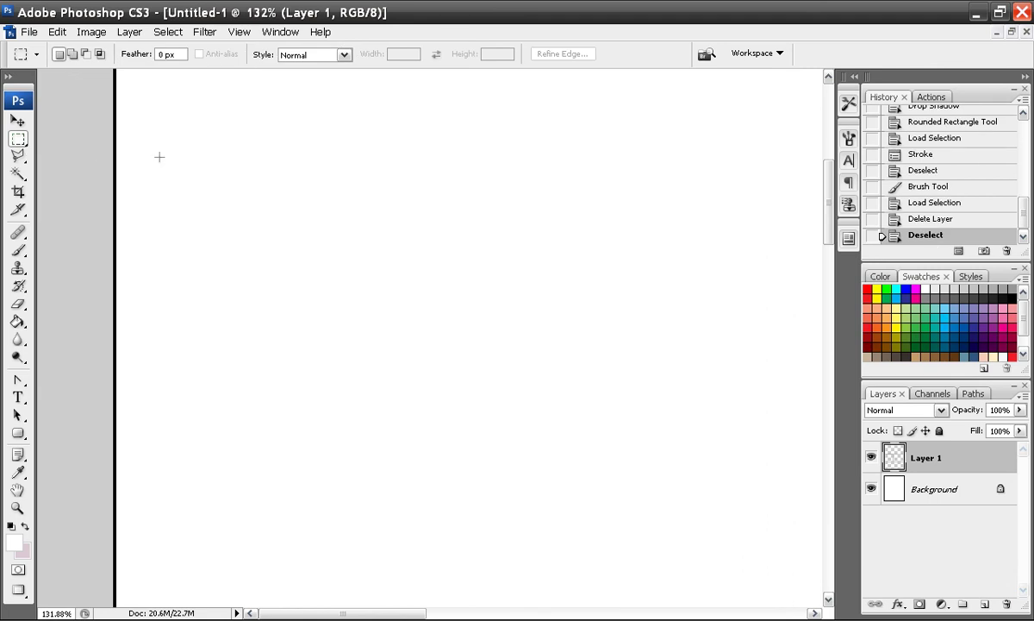
pyautogui.click(239, 32)
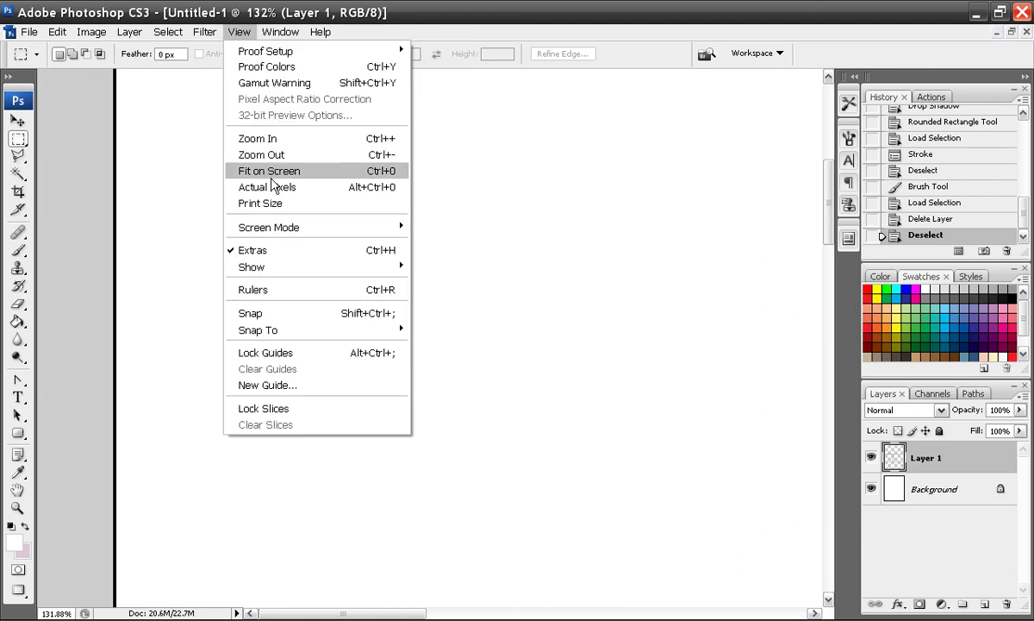
pyautogui.click(270, 170)
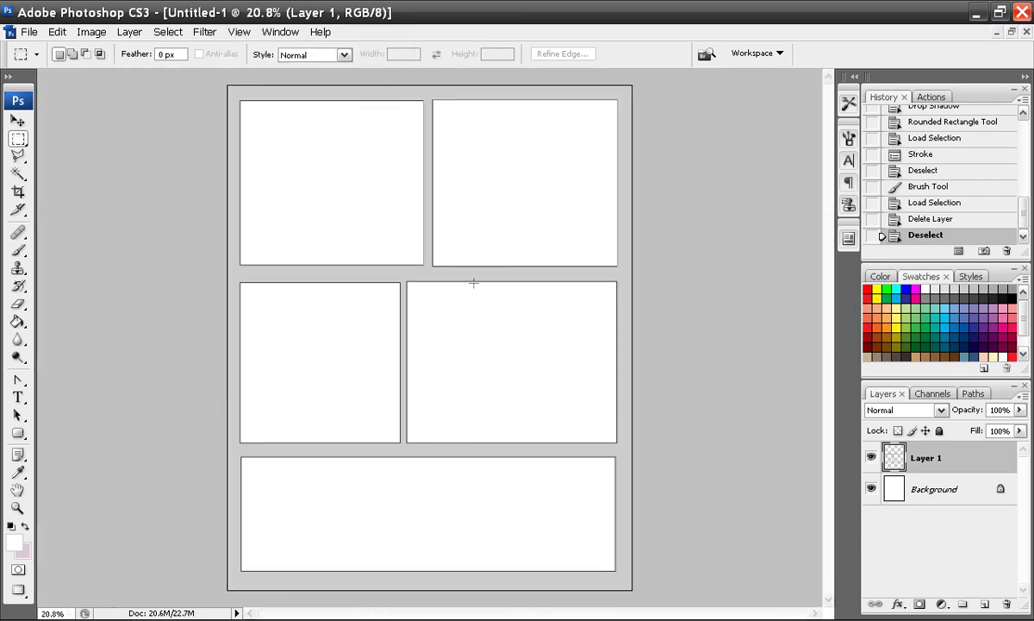